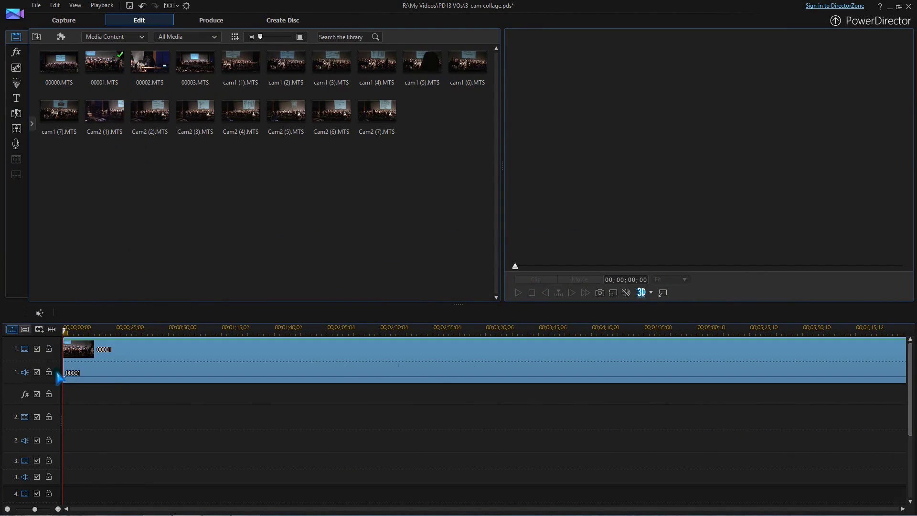
- Place cam1 (3) and Cam2 (4) at the start of tracks 2 and 3, then select all three clips
click(7, 509)
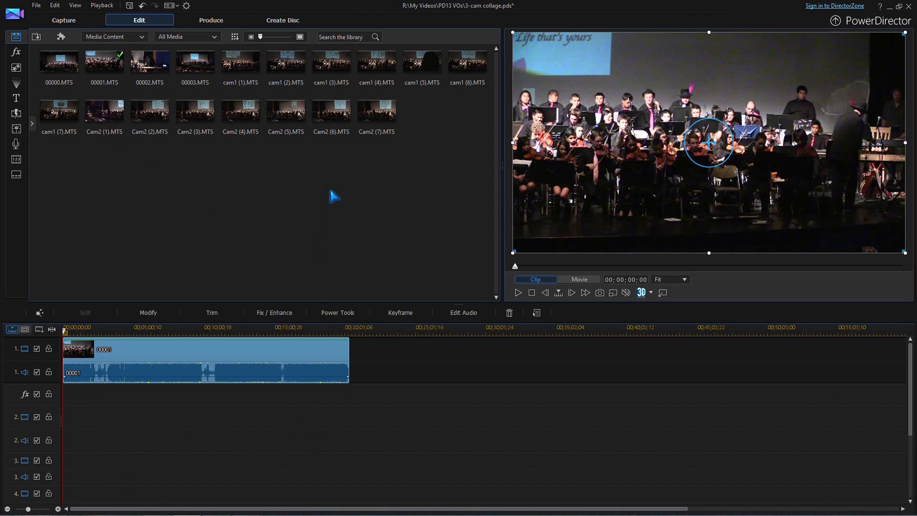
click(330, 65)
drag(330, 64, 62, 427)
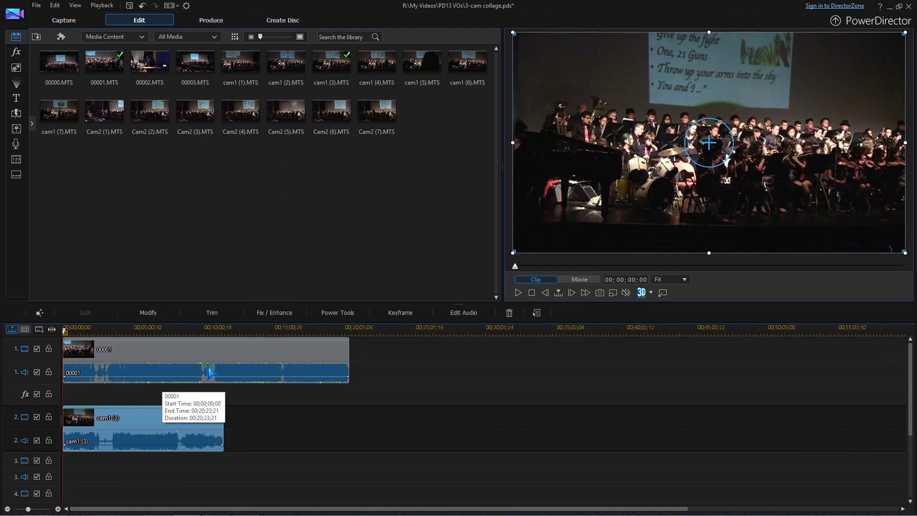
drag(230, 127, 59, 482)
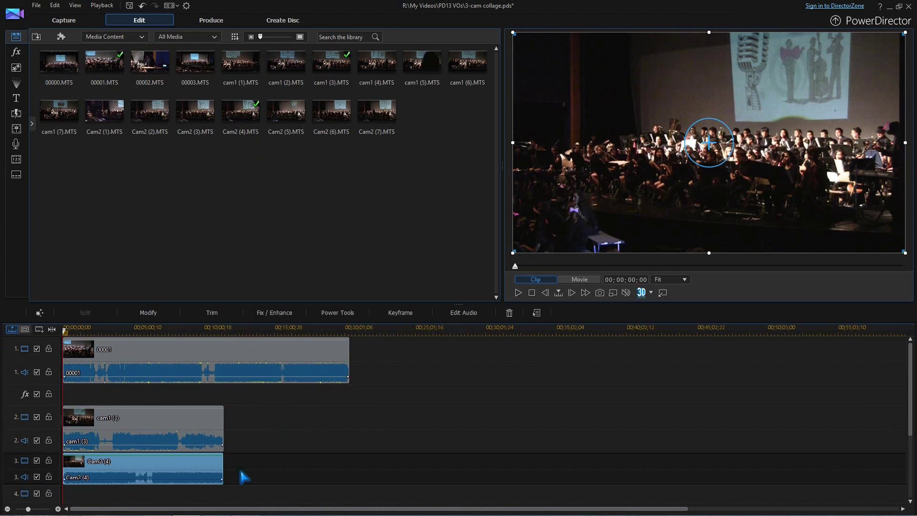
drag(192, 500, 185, 349)
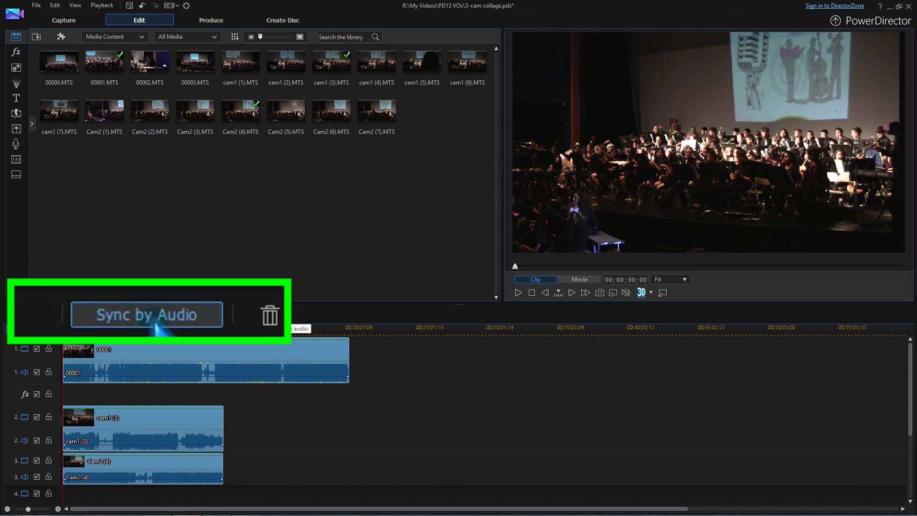
- Sync 00001, cam1 (3) and Cam2 (4) by audio, then select 00001 on track 1
click(292, 329)
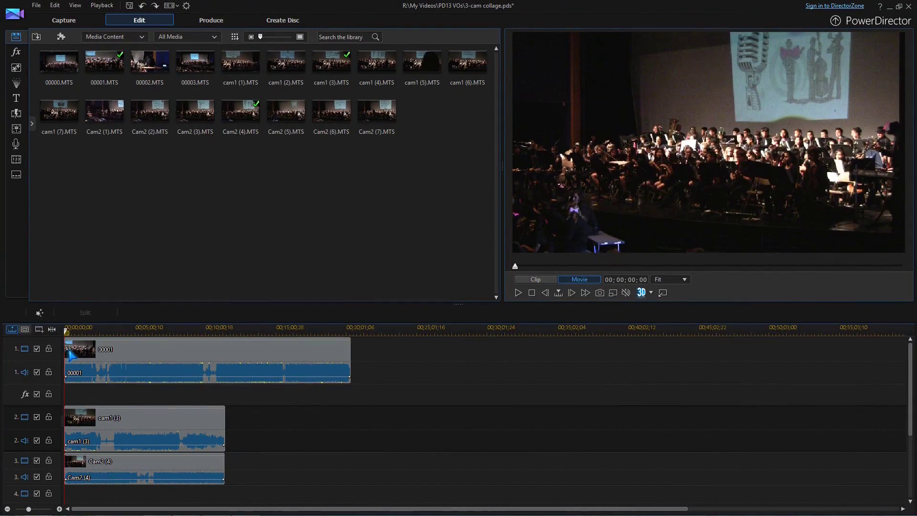
click(70, 355)
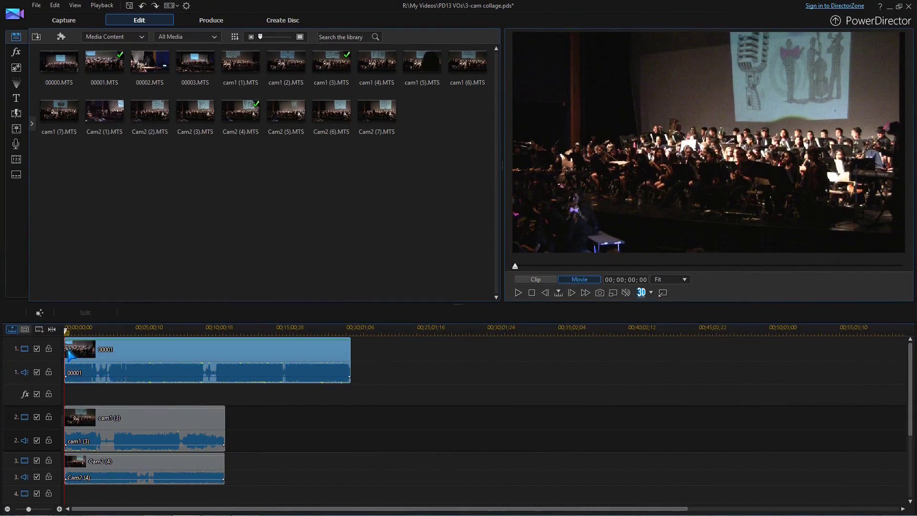
- Trim the starts of 00001 and cam1 (3) and the end of Cam2 (4), then resync by audio
drag(68, 355, 270, 356)
click(148, 425)
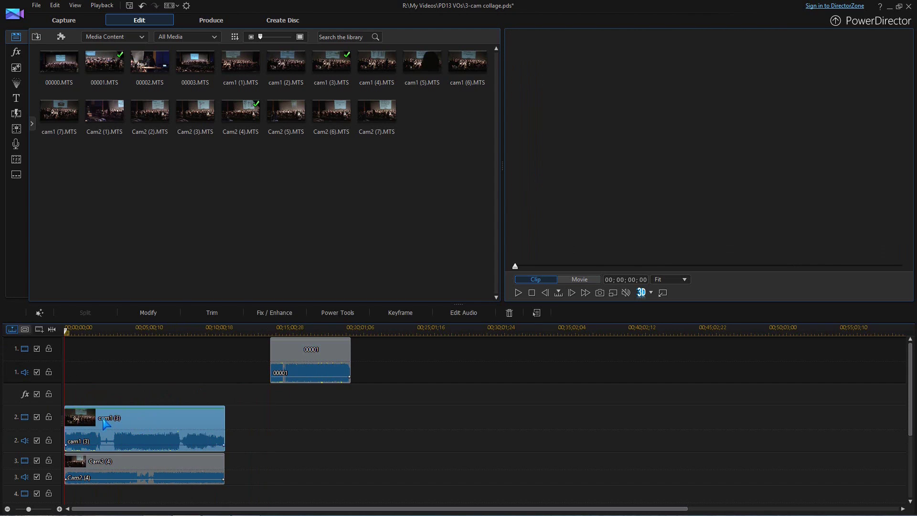
drag(69, 420, 162, 434)
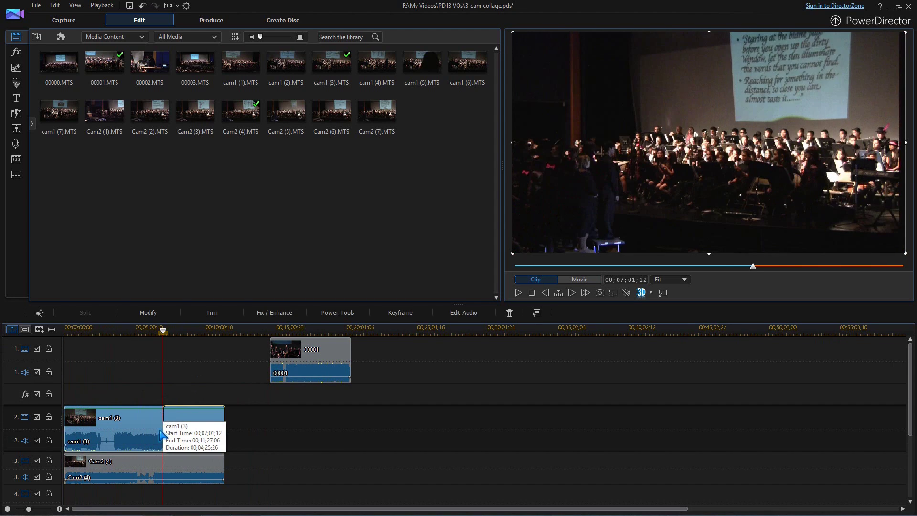
click(199, 474)
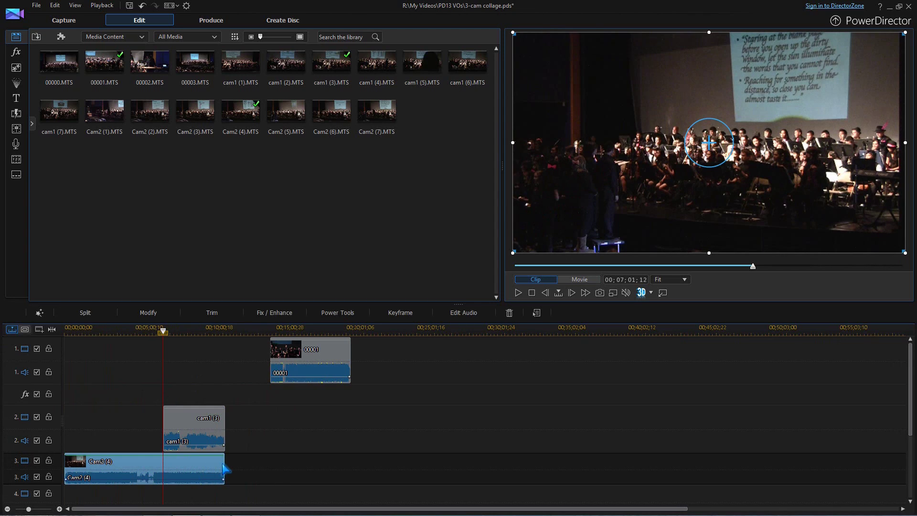
drag(225, 469, 405, 360)
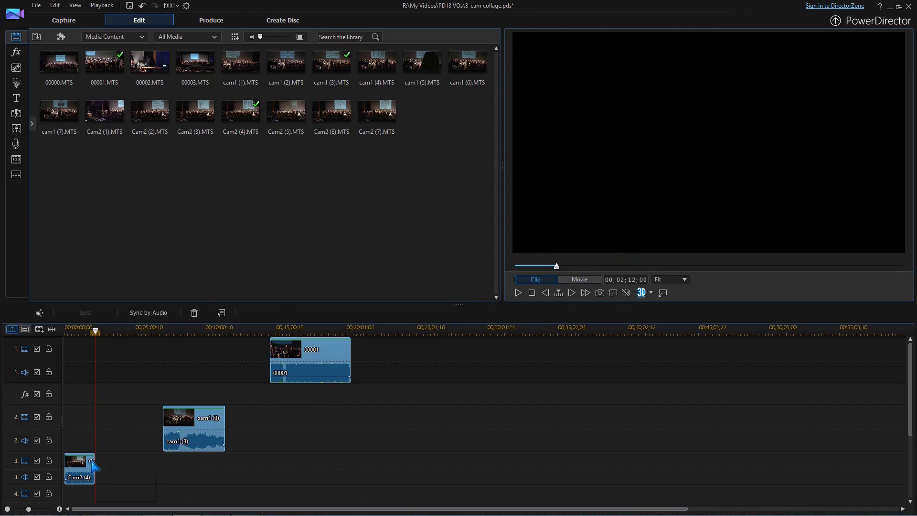
click(150, 323)
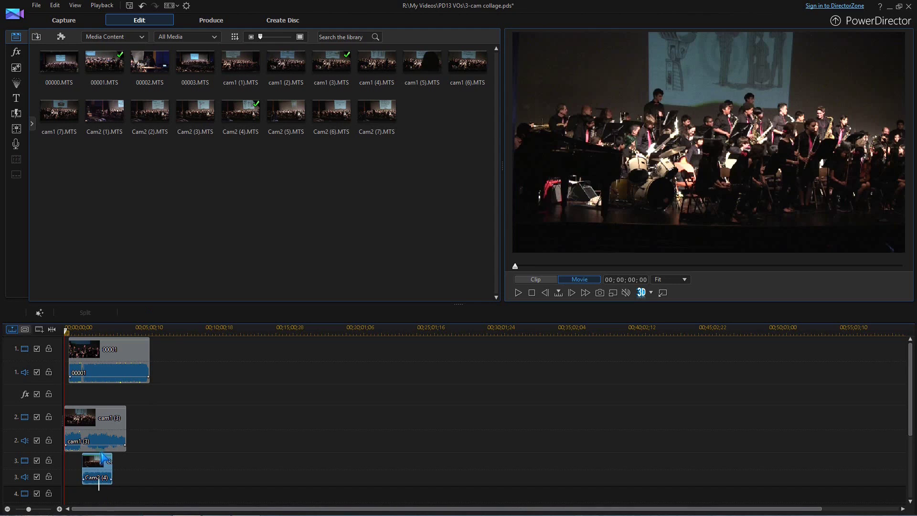
key(ctrl+a)
- Move all clips later, extend 00001's start, and append 00002, cam1 (4) and the next Cam2 clip
drag(128, 359, 498, 389)
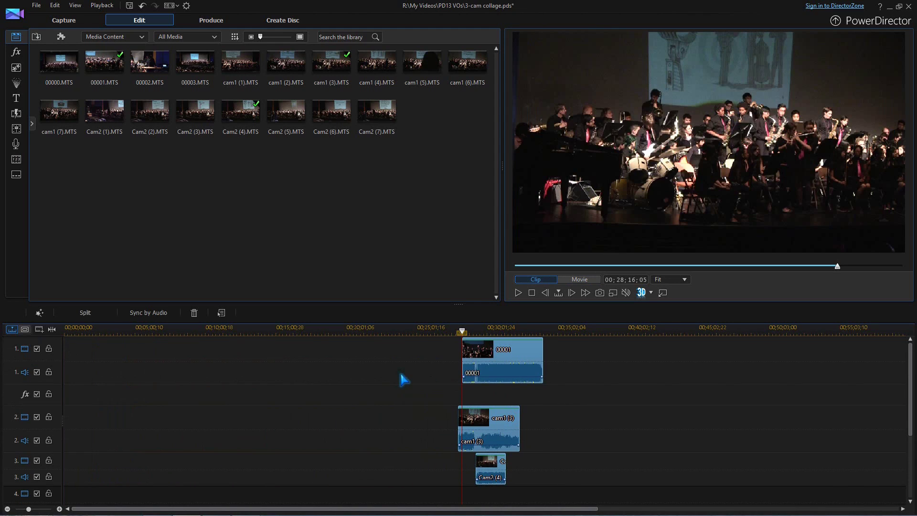
drag(451, 368, 239, 365)
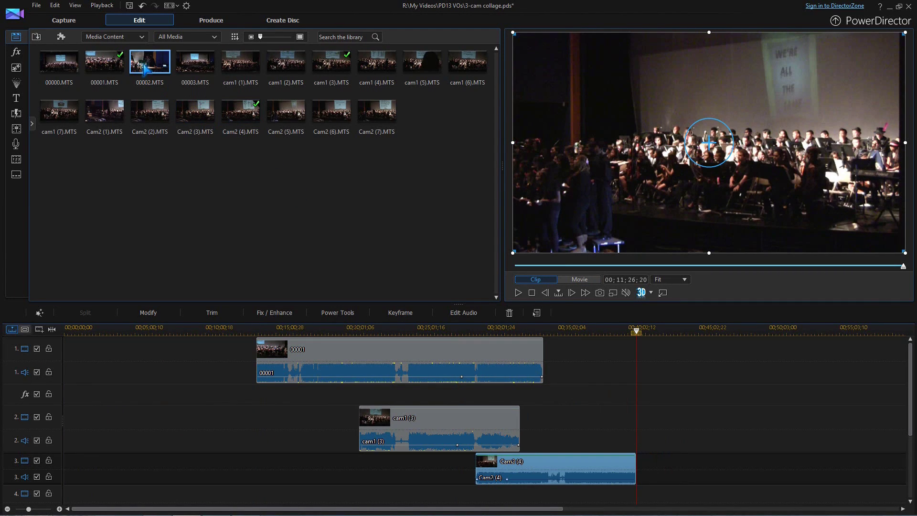
drag(144, 67, 544, 369)
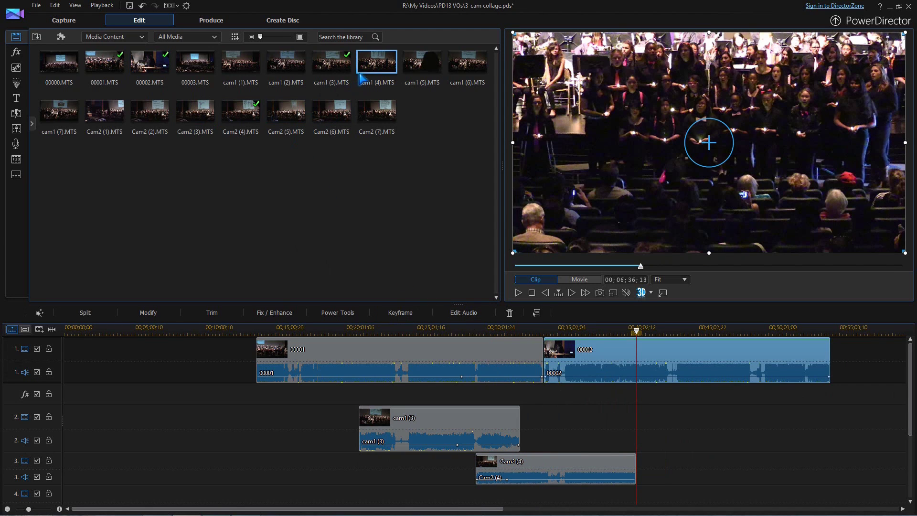
drag(561, 409, 535, 427)
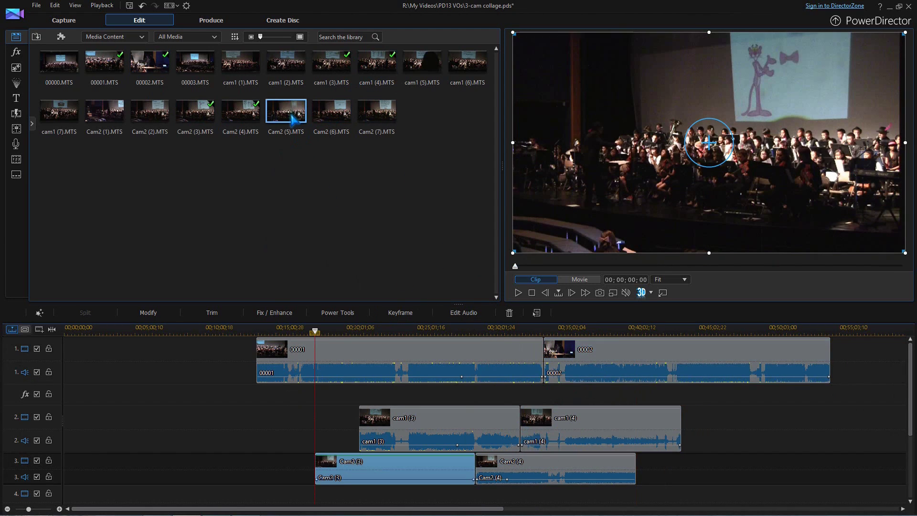
drag(536, 392, 640, 484)
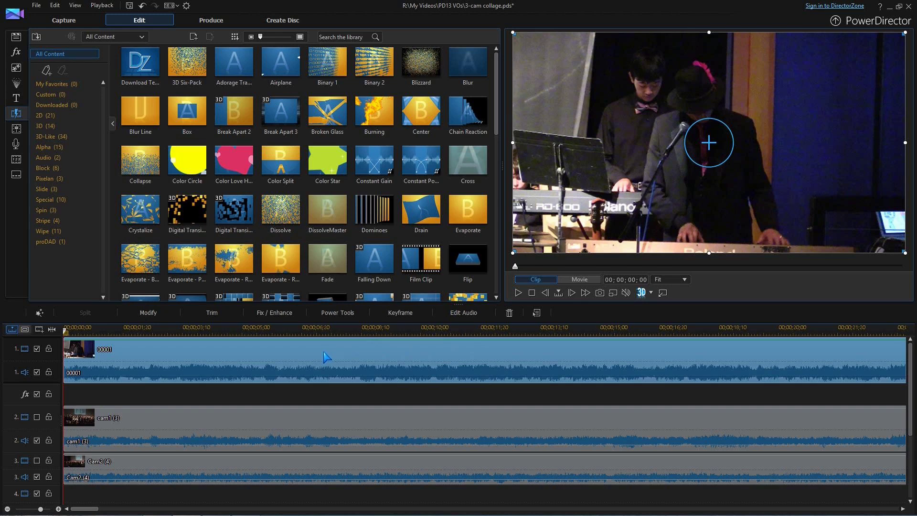
- Turn video tracks 2 and 3 back on
click(165, 418)
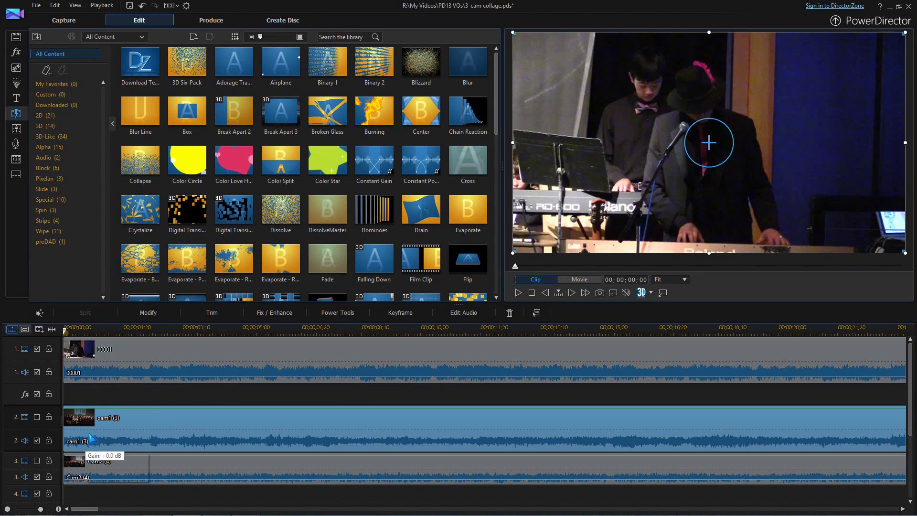
click(37, 417)
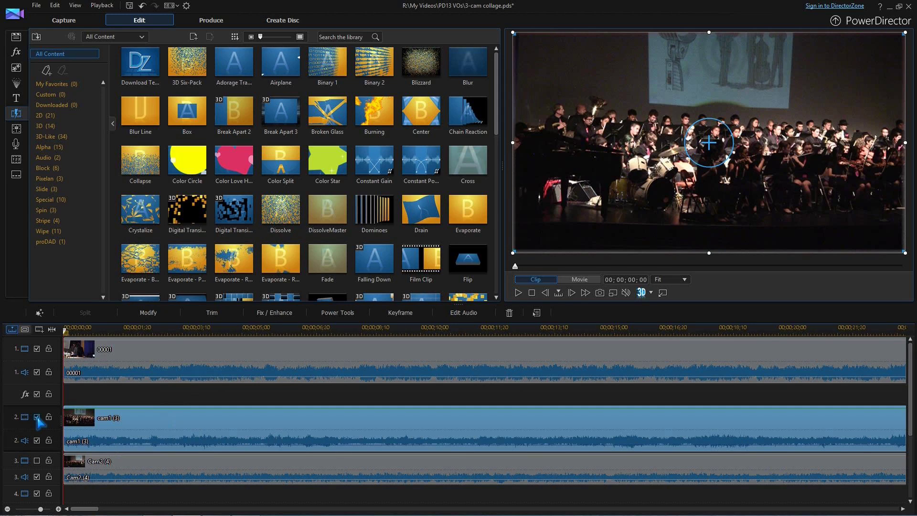
click(159, 468)
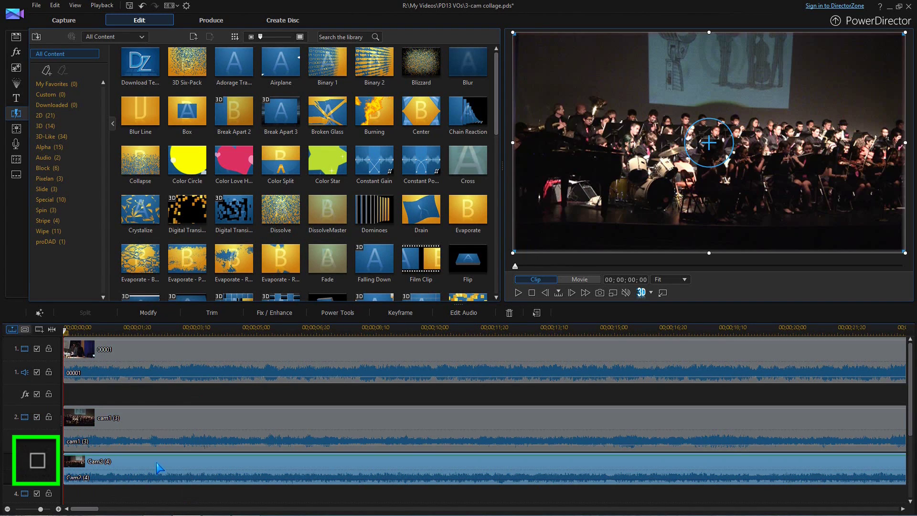
click(37, 461)
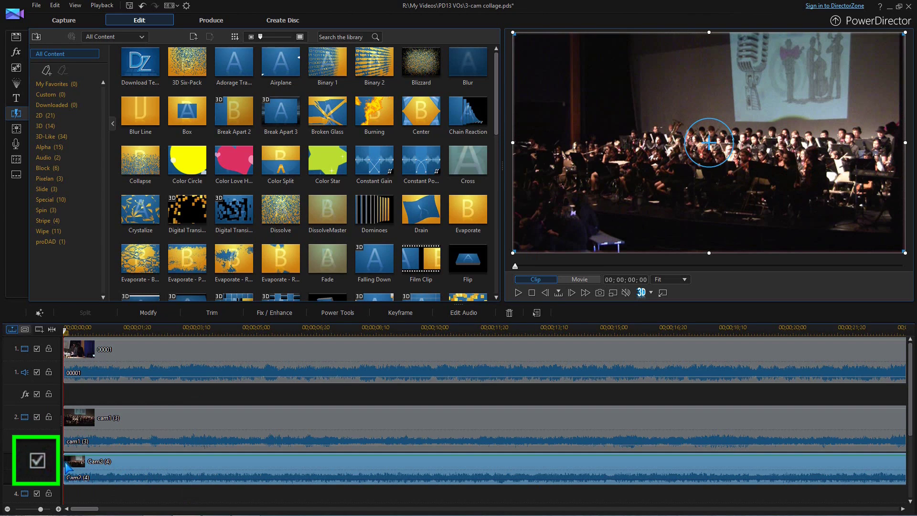
- Move Cam2 (4) on track 3 to start at 00;00;05;26, trimming its opening
drag(67, 468, 278, 466)
click(287, 468)
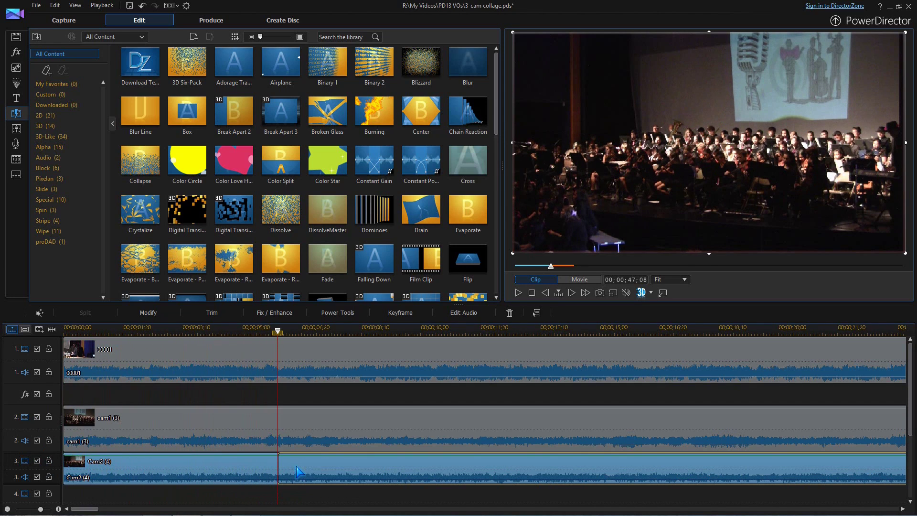
click(210, 425)
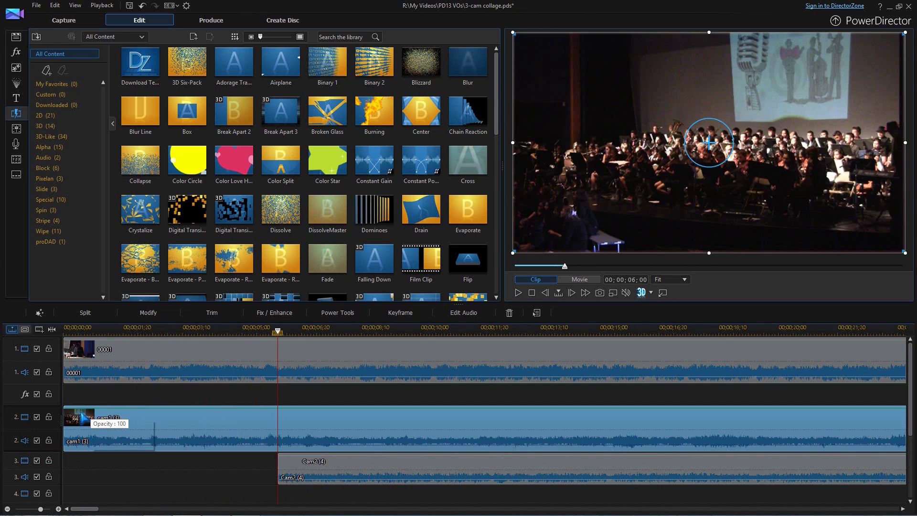
- Trim cam1 (3)'s start, add a longer Cross transition there, and preview the fade
drag(67, 422, 98, 421)
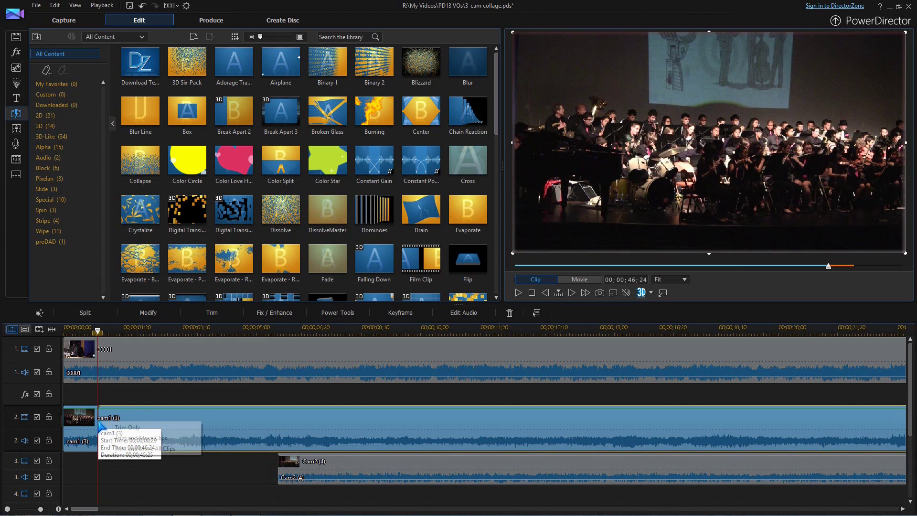
click(123, 428)
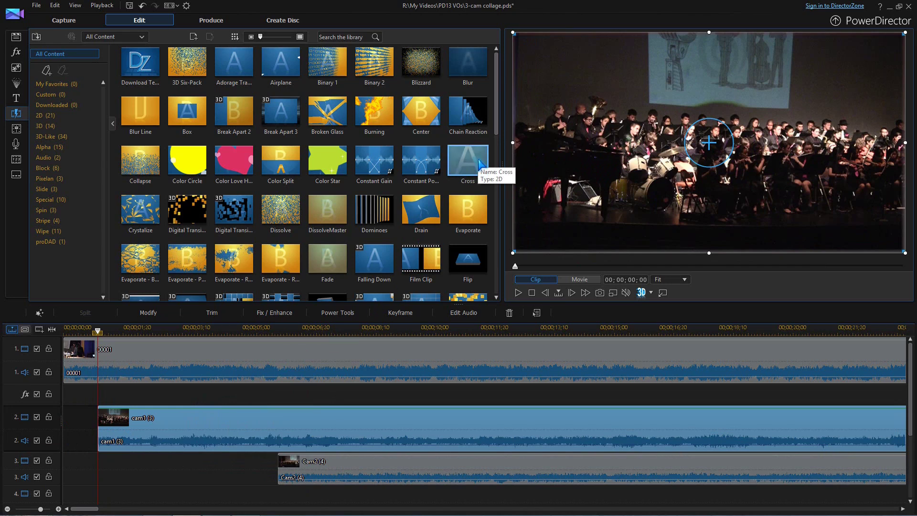
drag(479, 164, 126, 419)
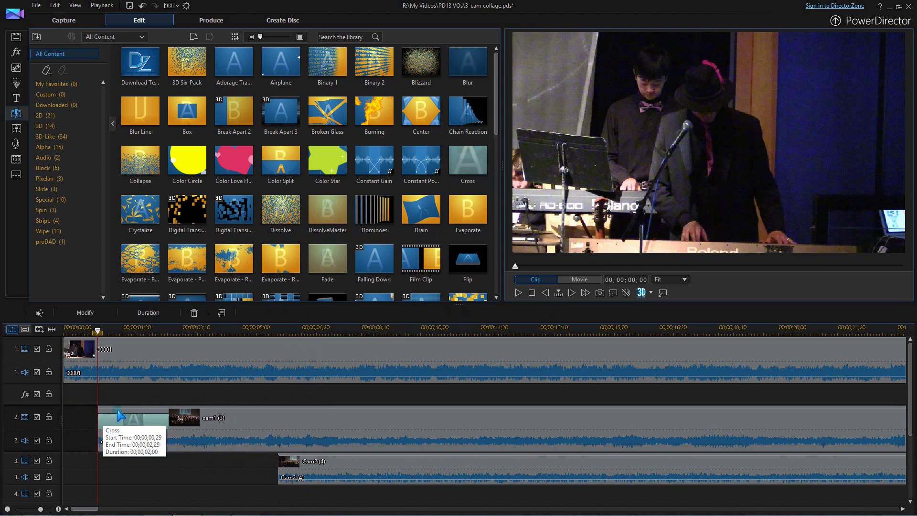
click(152, 313)
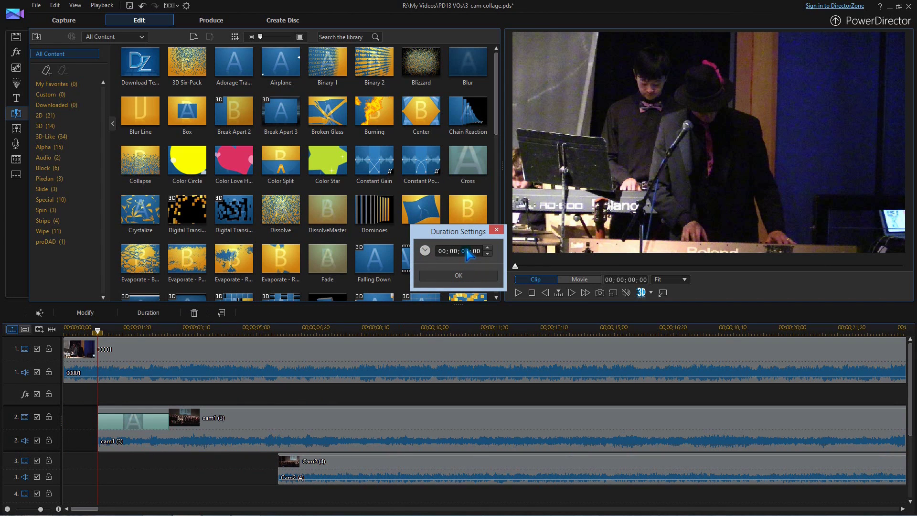
click(458, 276)
click(518, 292)
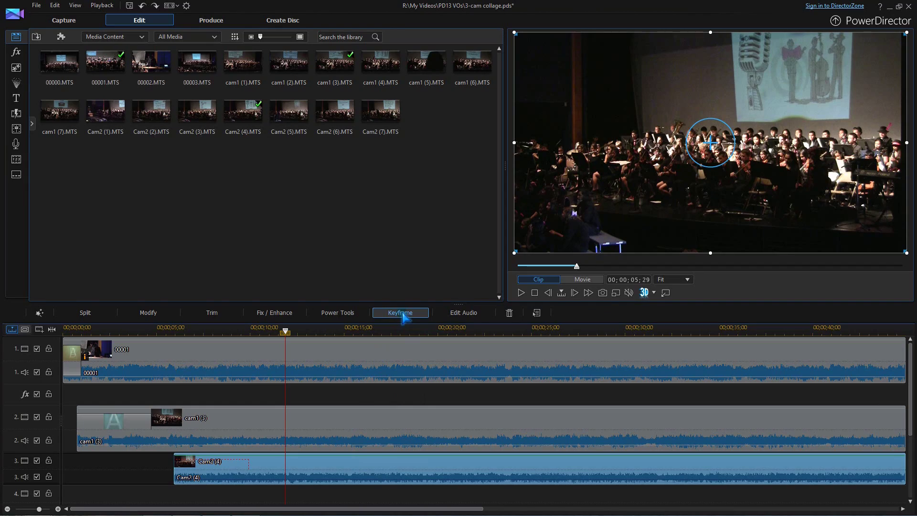
- Preview Cam2 (4)'s keyframed shrink to a 0.490-scale inset, then return the playhead to 09;27
click(400, 312)
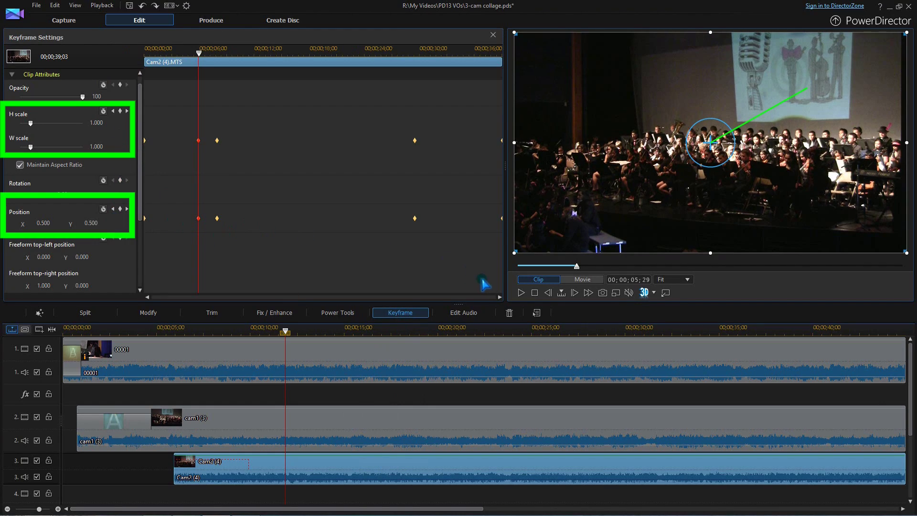
click(521, 292)
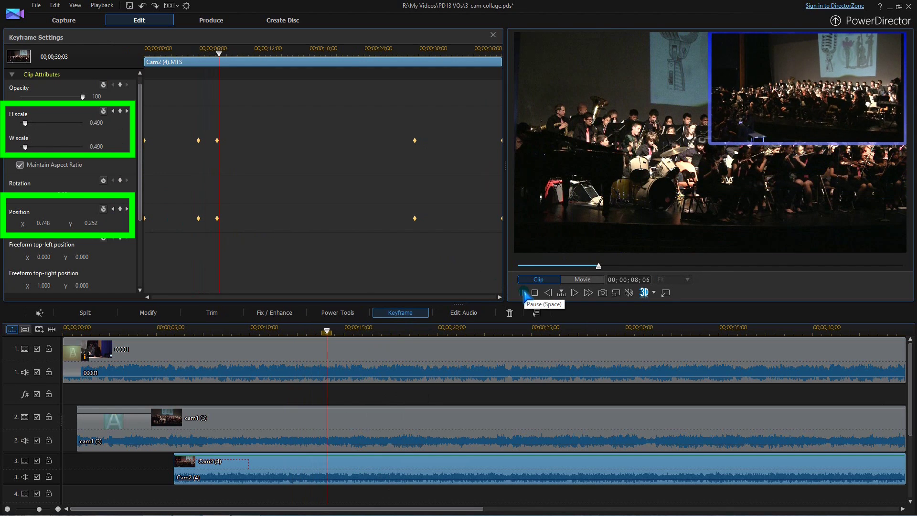
click(522, 292)
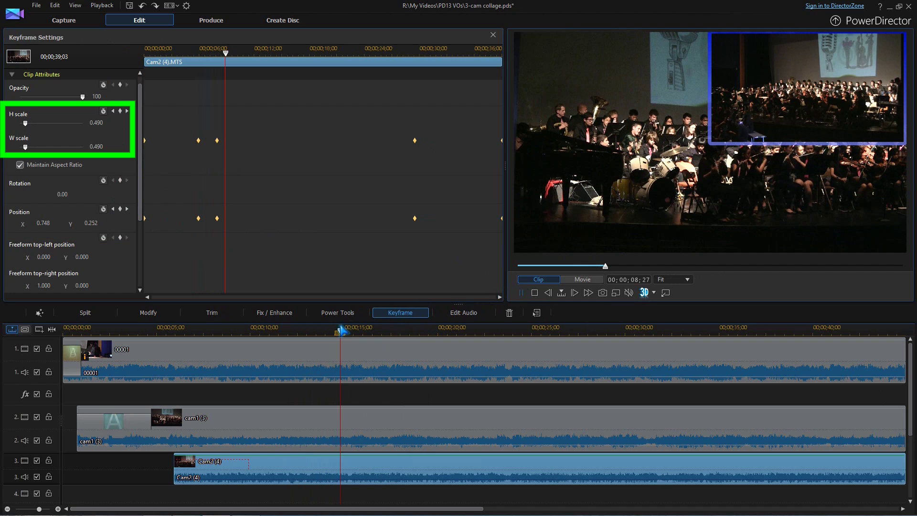
click(285, 338)
drag(285, 334, 250, 334)
key(F8)
- Split cam1 and Cam2 at 09;27 and apply NewBlue Auto Pan to the later cam1 piece
drag(195, 428, 201, 473)
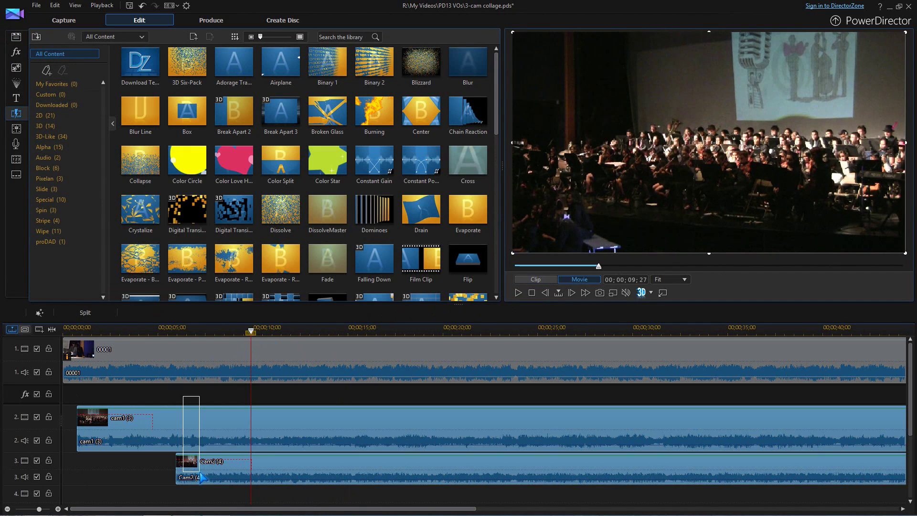
click(92, 314)
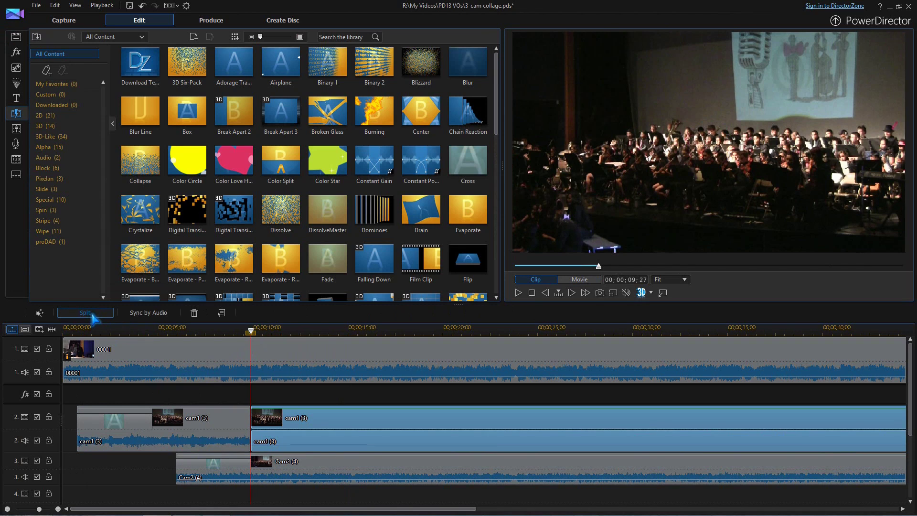
click(14, 53)
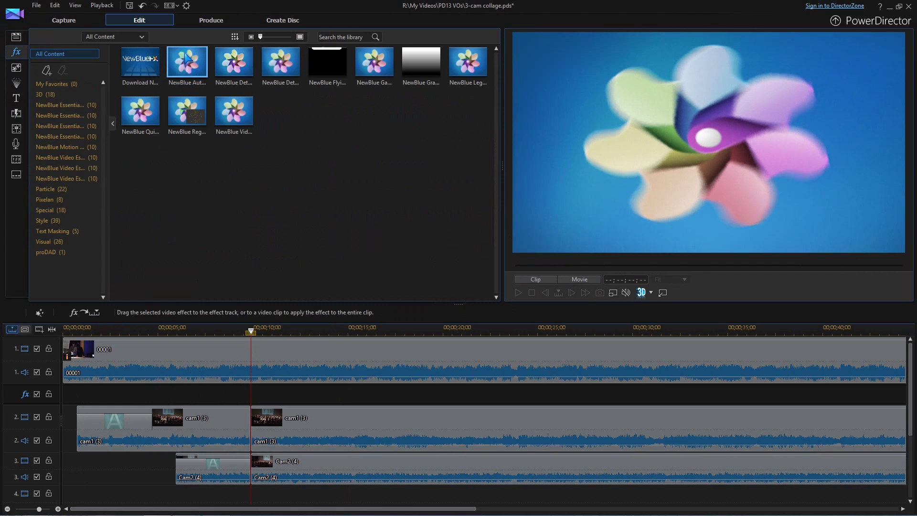
drag(186, 57, 279, 419)
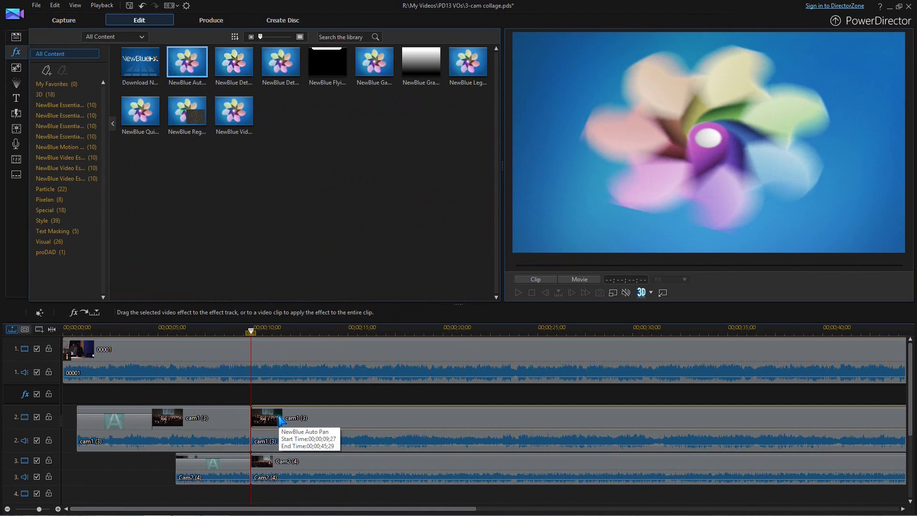
- Set the Auto Pan start view on the band's right and a smaller end view on the left
click(85, 312)
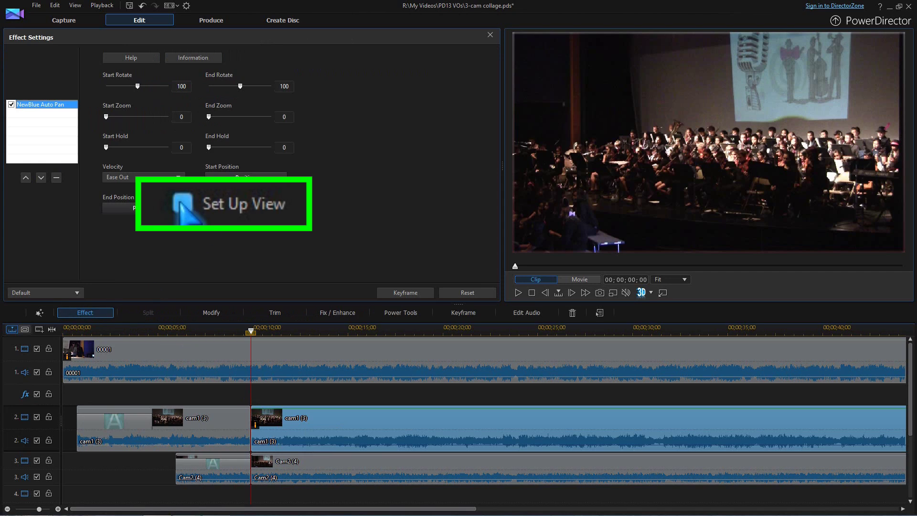
click(208, 204)
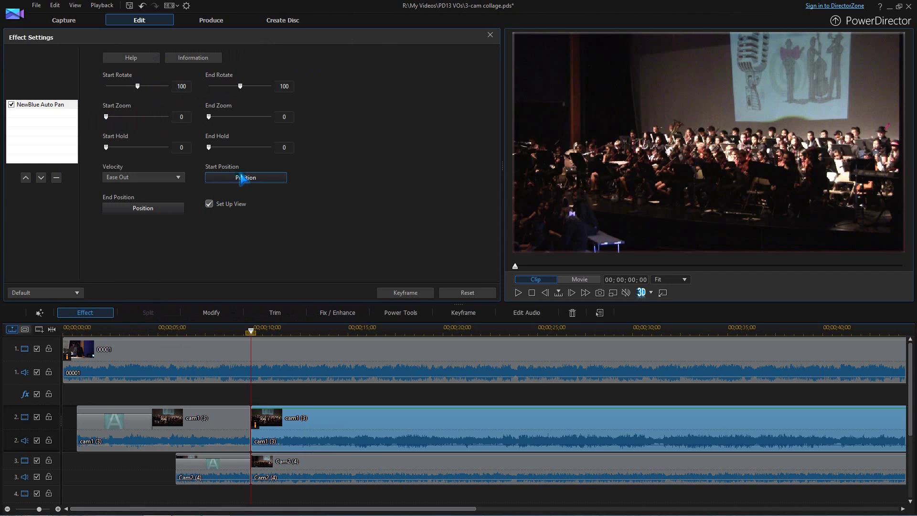
click(242, 178)
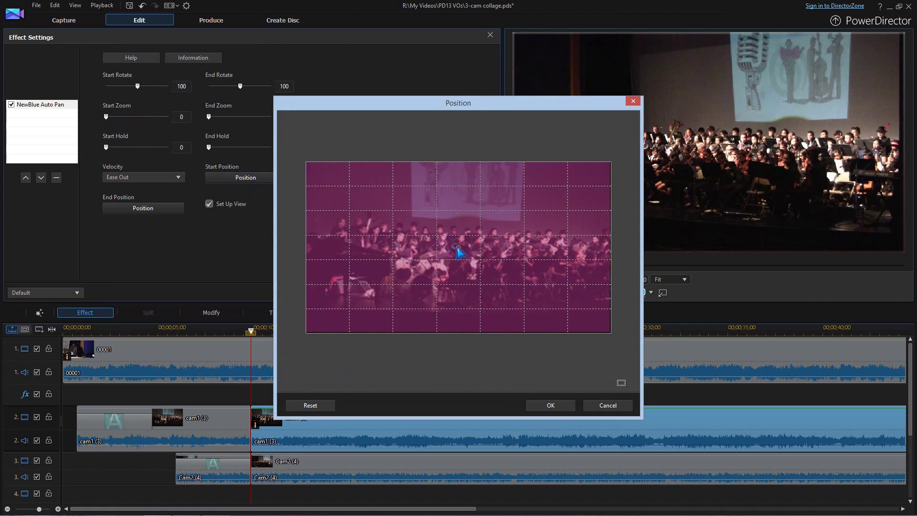
drag(457, 252, 536, 271)
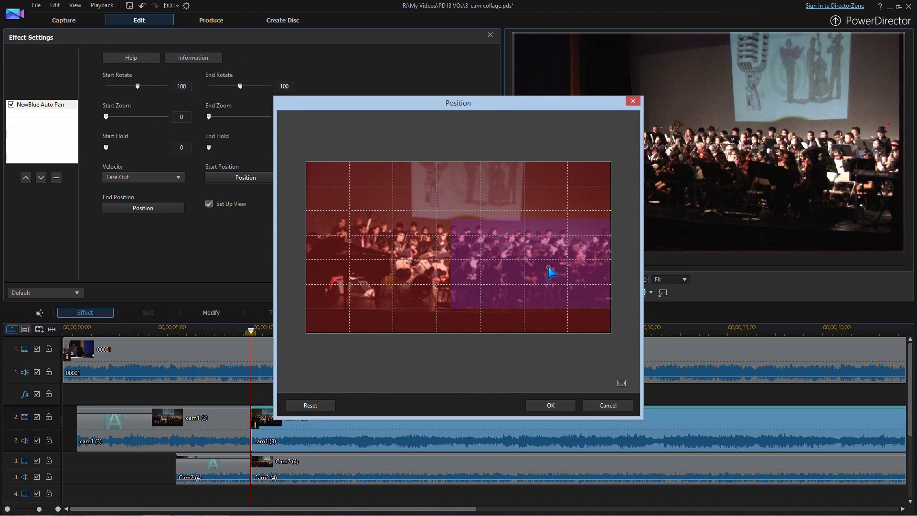
click(564, 402)
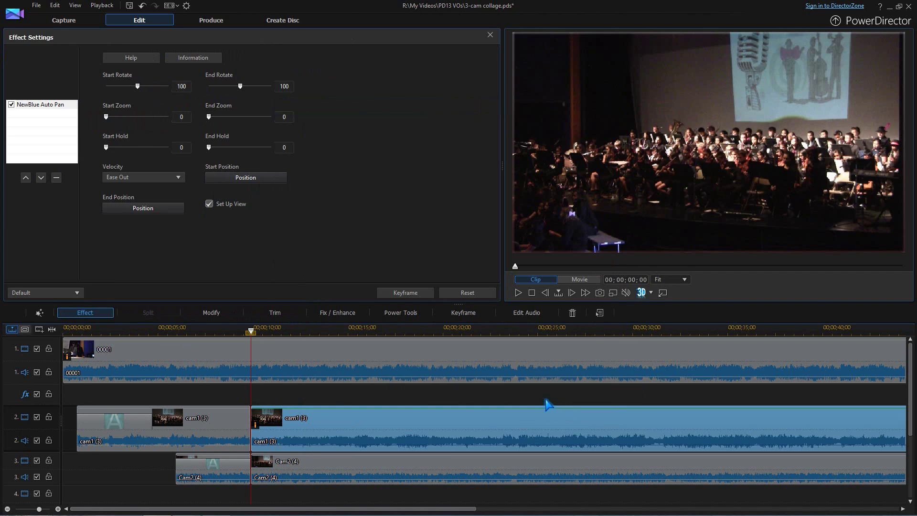
click(140, 208)
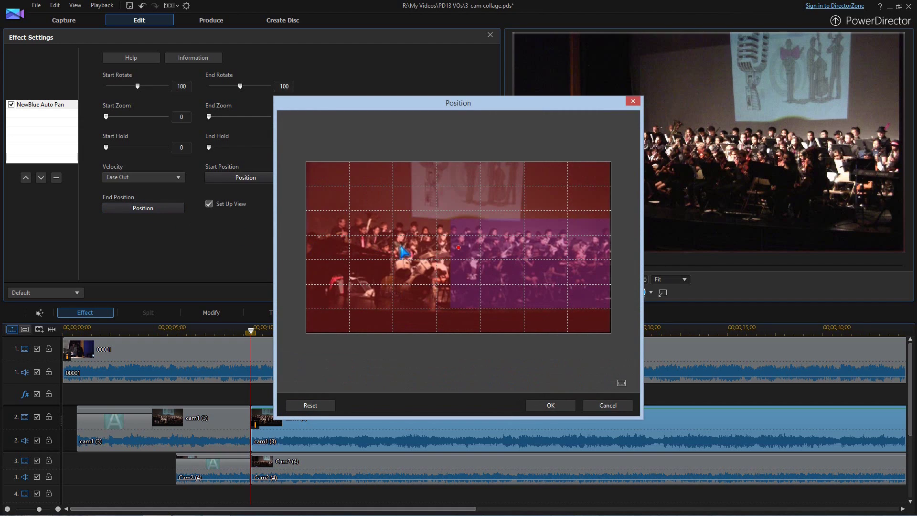
scroll(411, 262, up, 6)
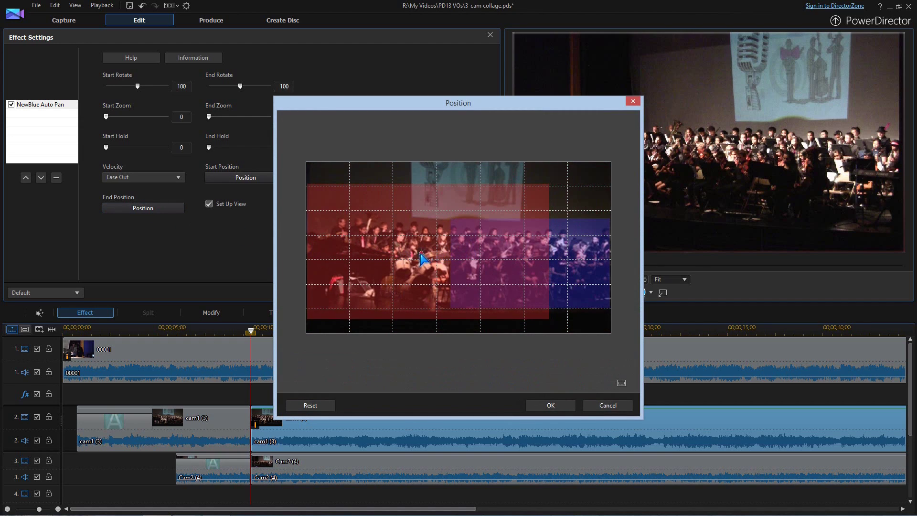
click(551, 405)
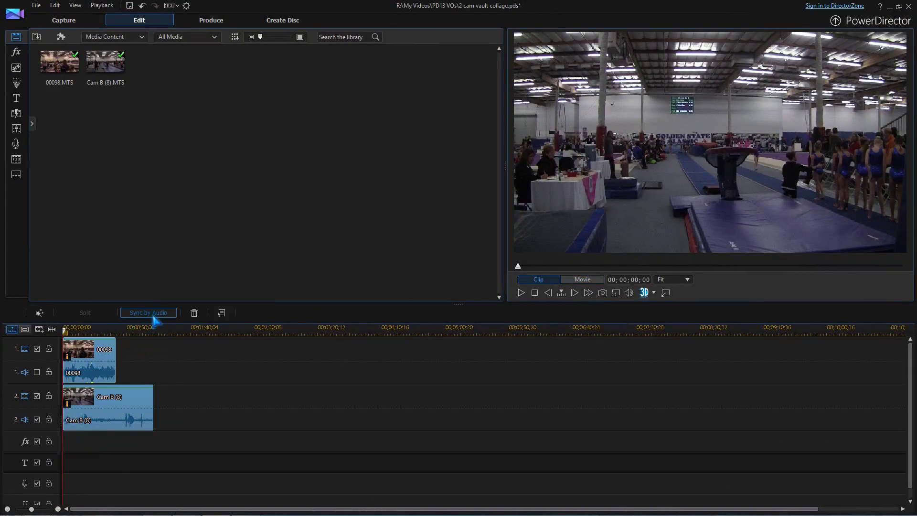
- Sync 00098 and Cam B (8) by audio and trim both to start around 00;00;17
click(149, 313)
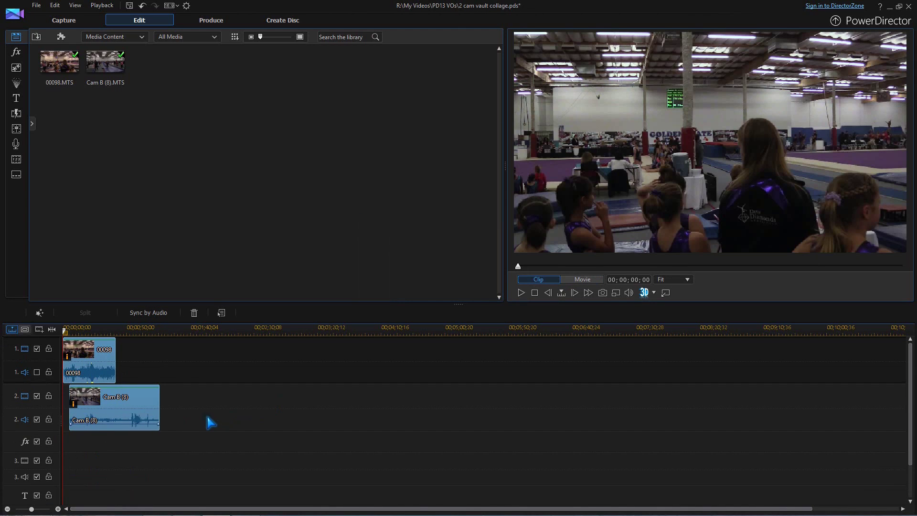
click(57, 509)
click(58, 508)
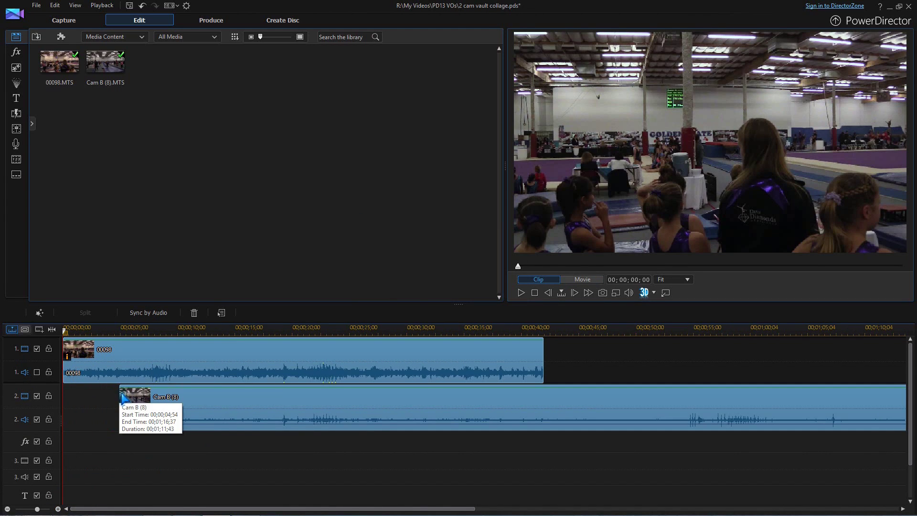
drag(206, 400, 267, 400)
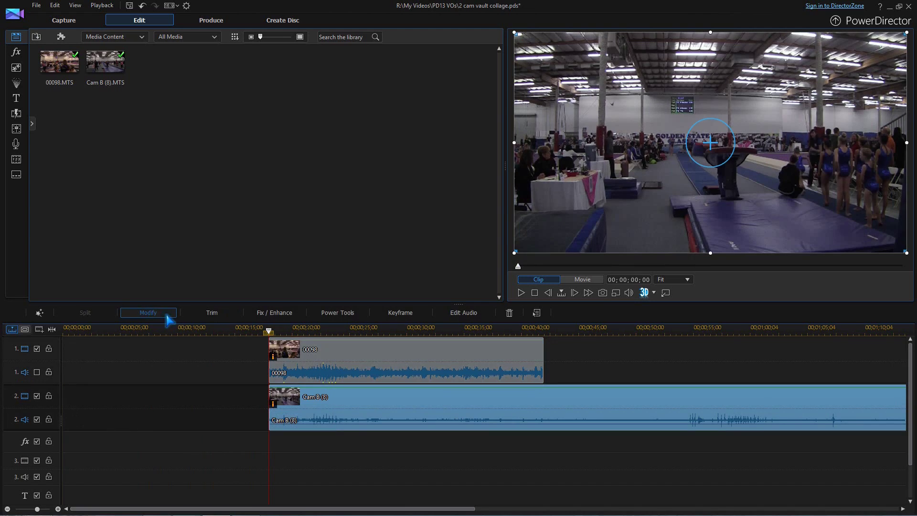
- Shift Cam B (8) left with a rectangle mask in PiP Designer and save
click(162, 314)
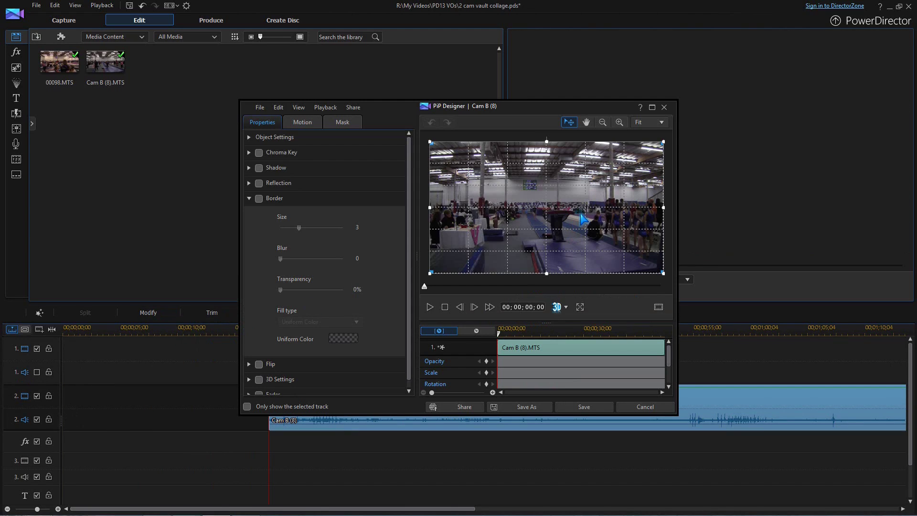
drag(575, 218, 509, 219)
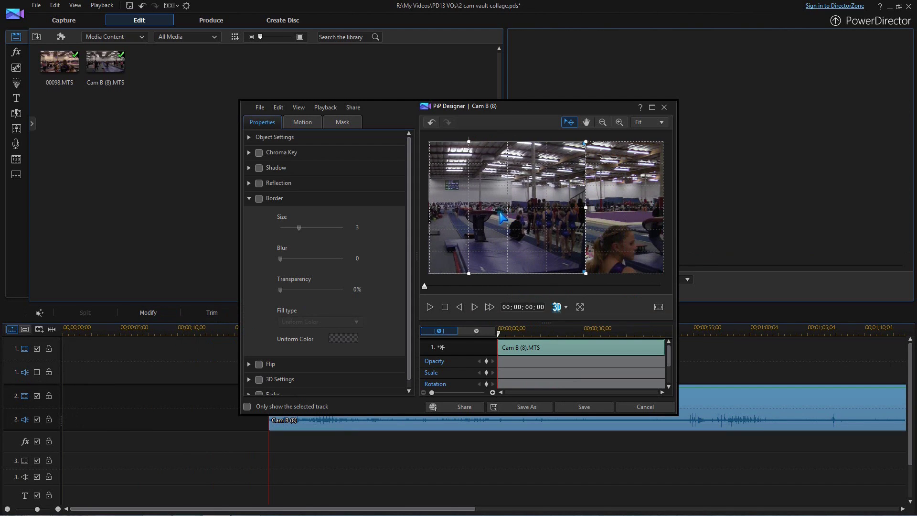
click(336, 125)
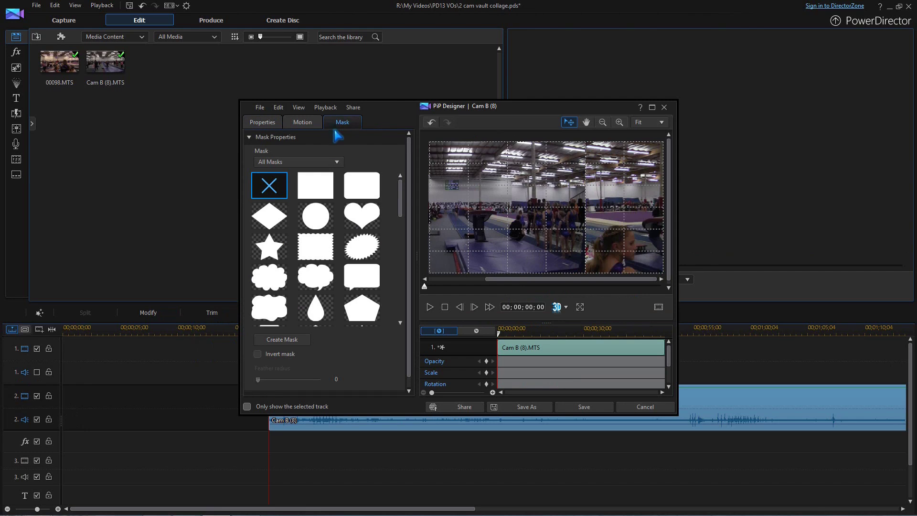
click(317, 184)
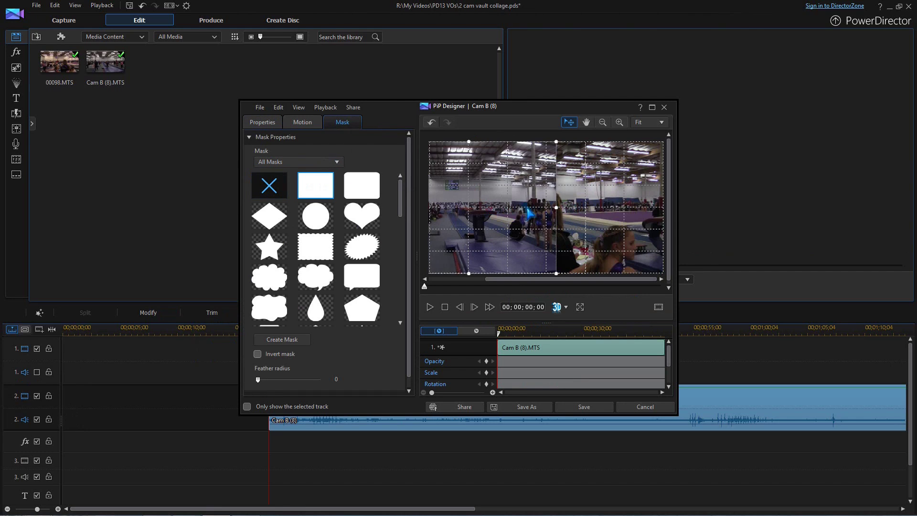
click(593, 407)
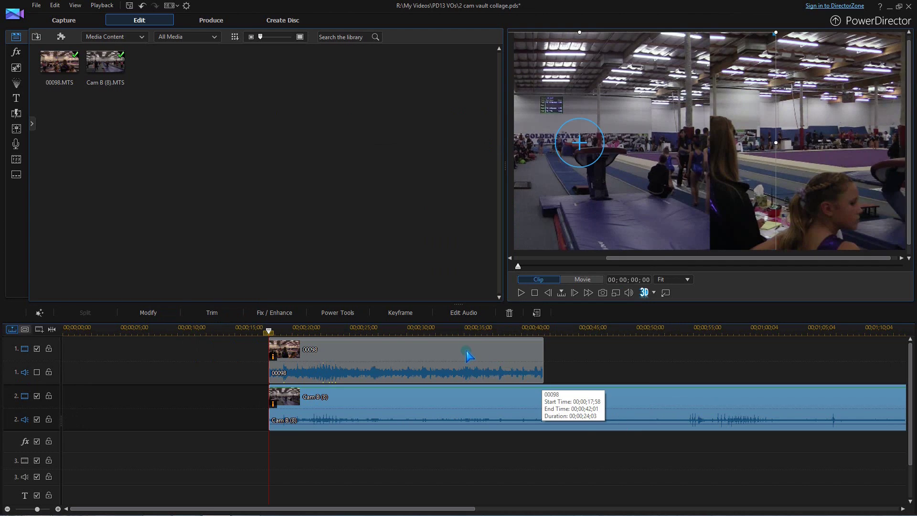
click(481, 349)
- Shift the 00098 picture right in PiP Designer and save the position
click(521, 293)
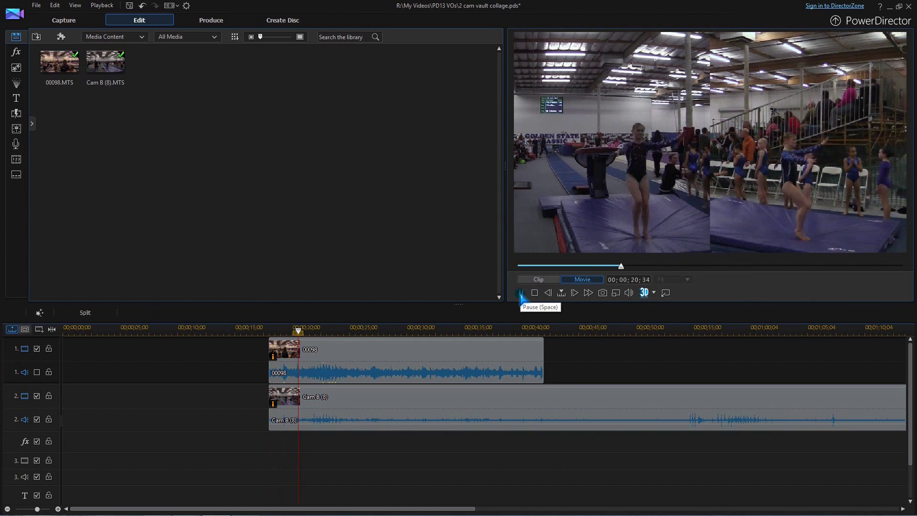
click(521, 293)
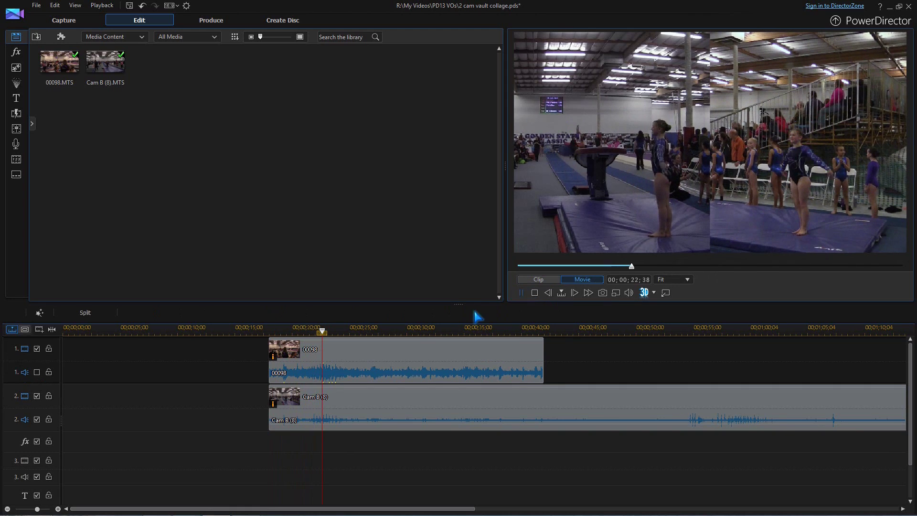
click(431, 355)
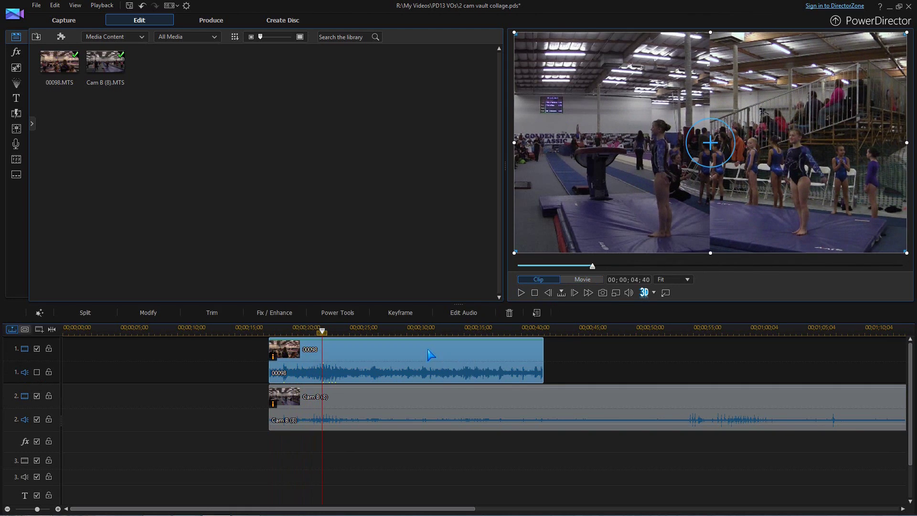
click(145, 315)
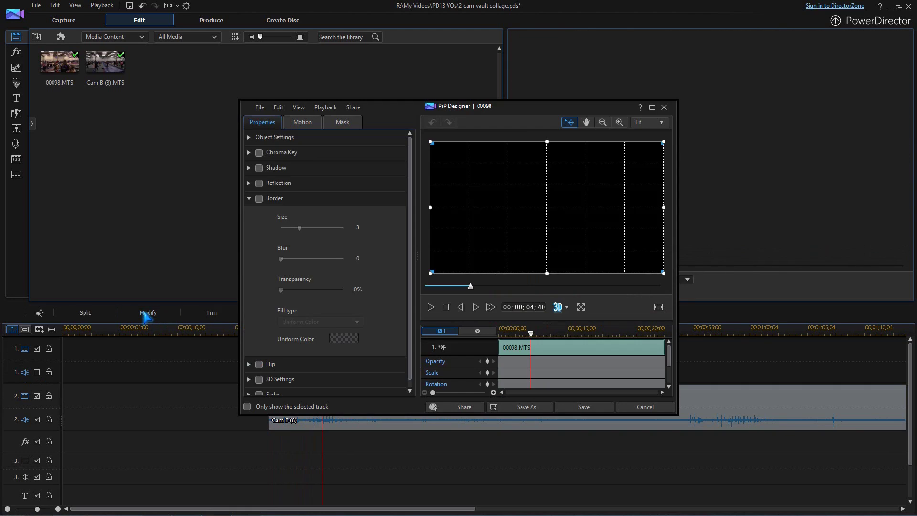
drag(599, 221, 634, 221)
click(583, 413)
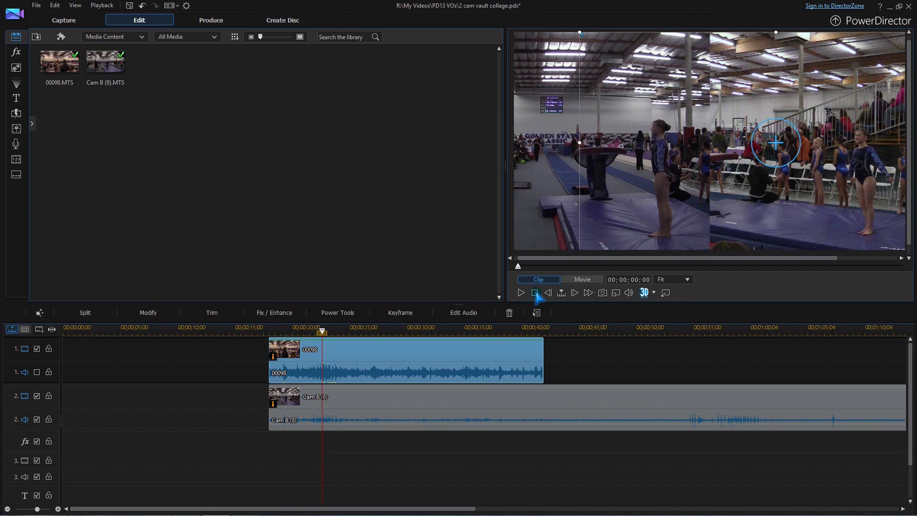
- Replay the split-screen from the start and apply NewBlue Flying PiP to Cam B (8)
click(534, 292)
click(521, 292)
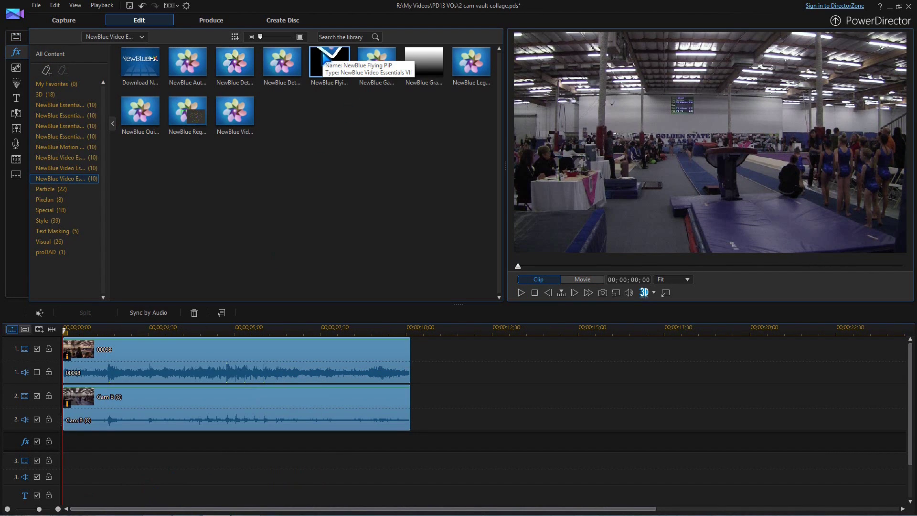
drag(320, 57, 148, 406)
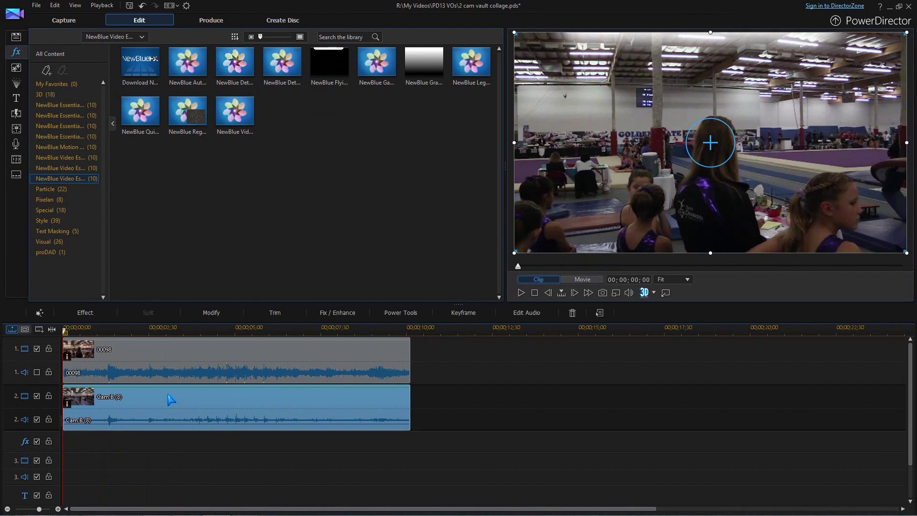
- Tick Disable Animation in the Flying PiP settings so the Cam B inset stops moving
click(93, 313)
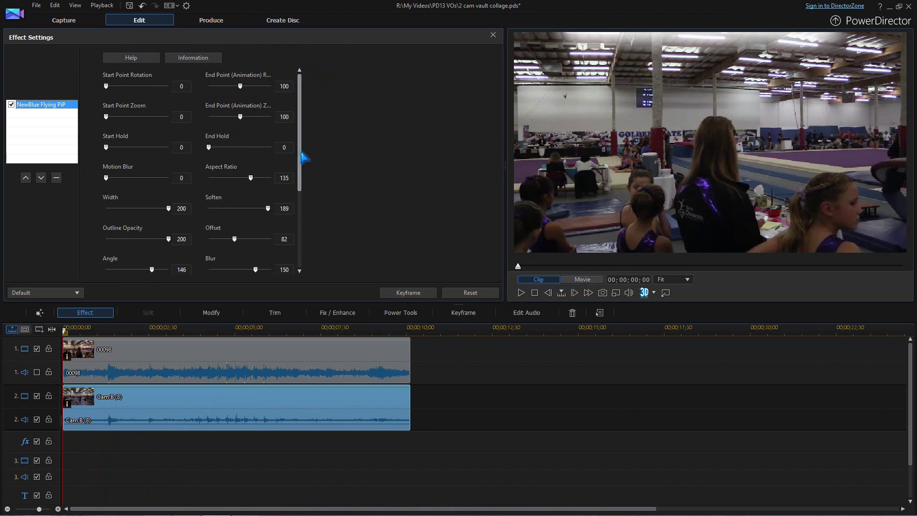
drag(302, 153, 311, 240)
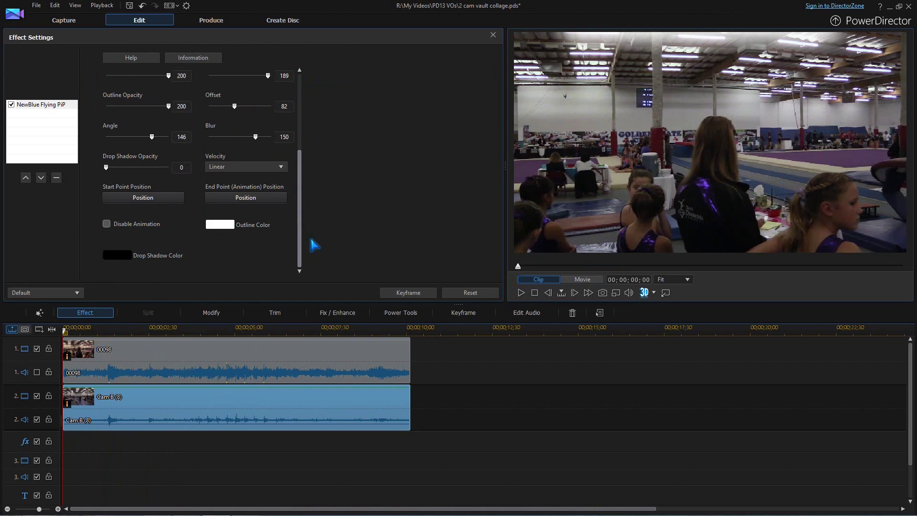
click(107, 224)
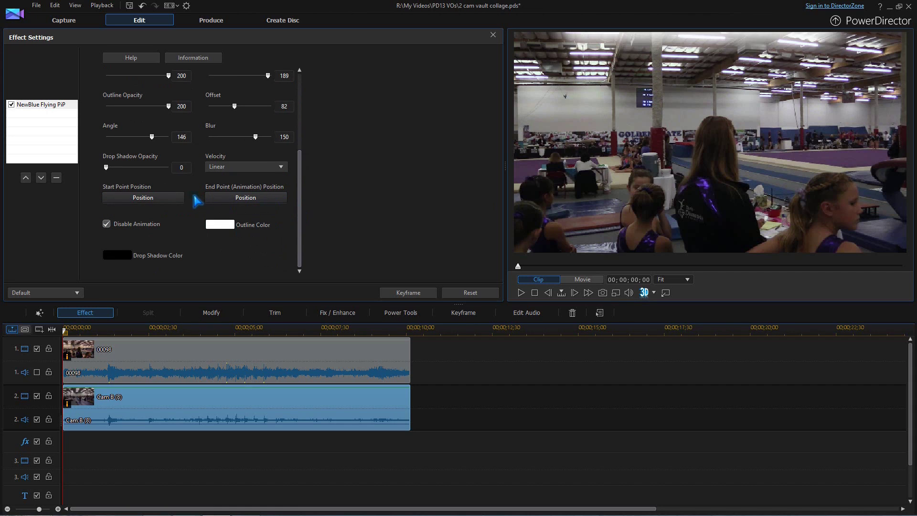
- Fix the Cam B inset's position on the right half of the frame and open Outline Color
click(158, 200)
click(405, 247)
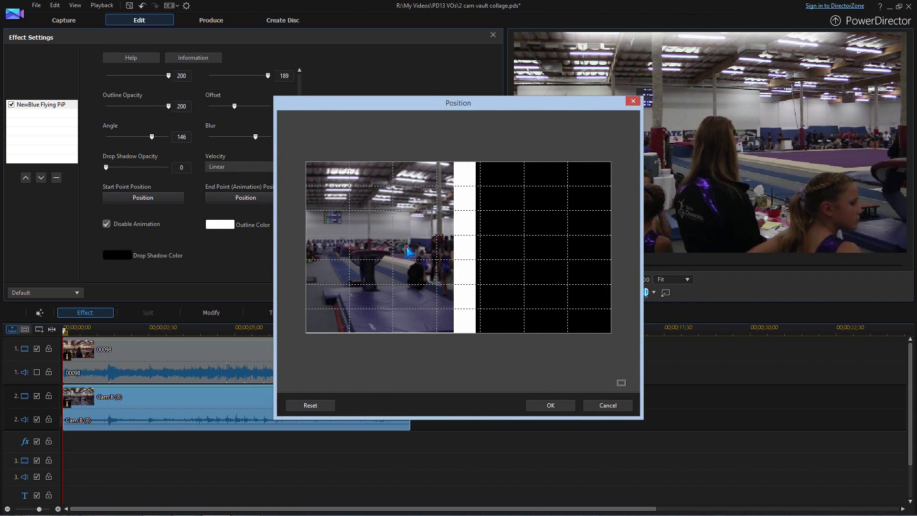
click(551, 405)
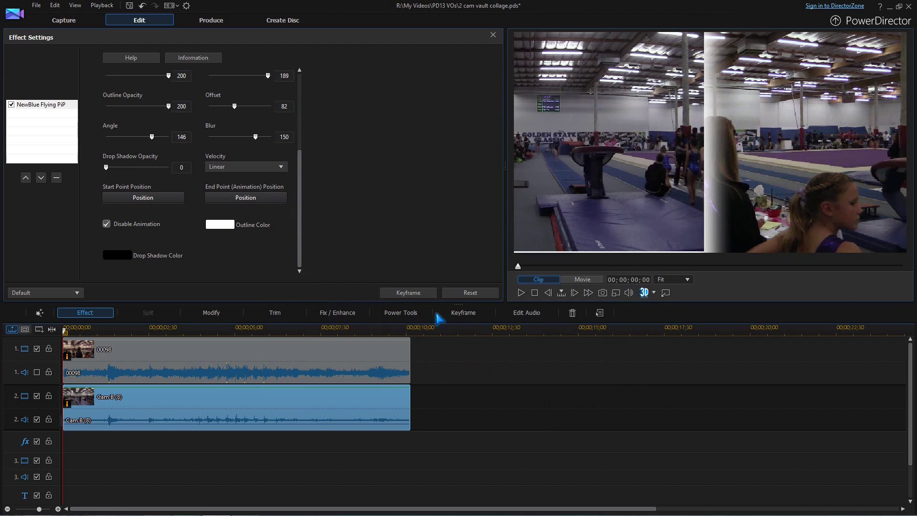
click(228, 229)
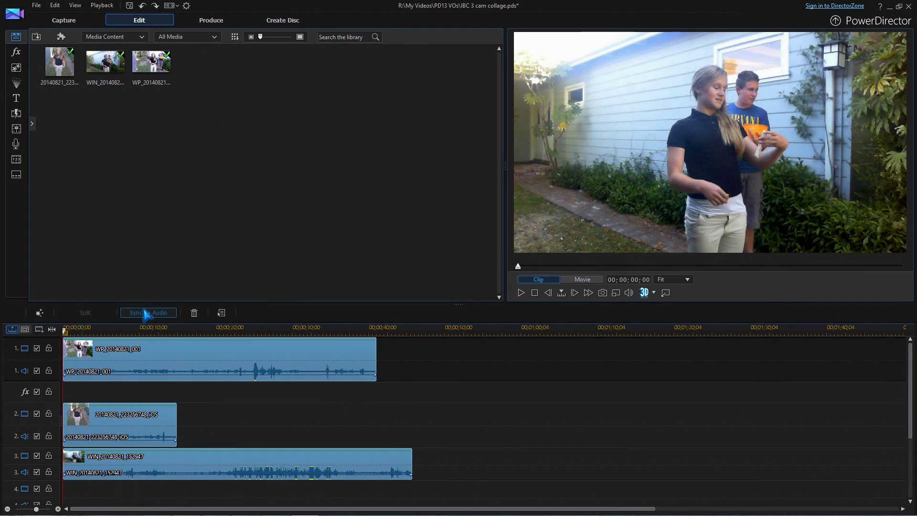
- Sync the three camera clips by audio, then select and copy them on tracks 1–3
click(145, 313)
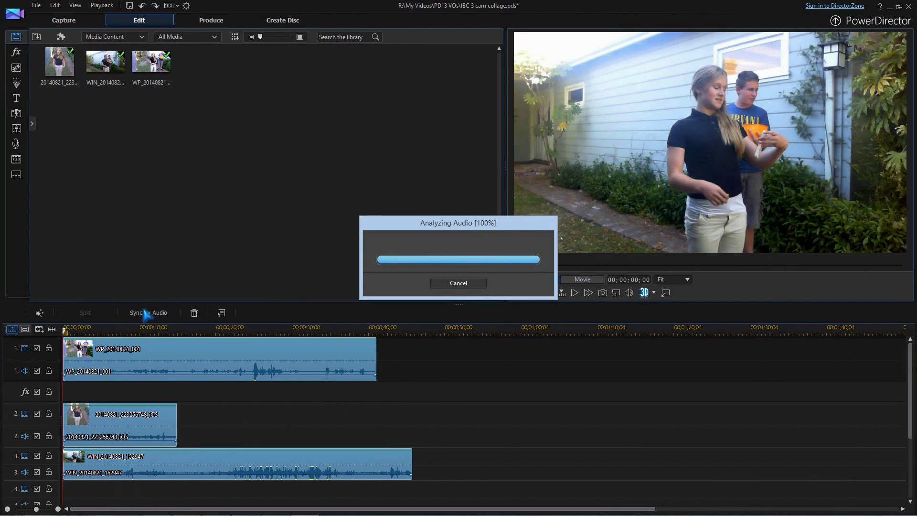
click(7, 508)
click(7, 508)
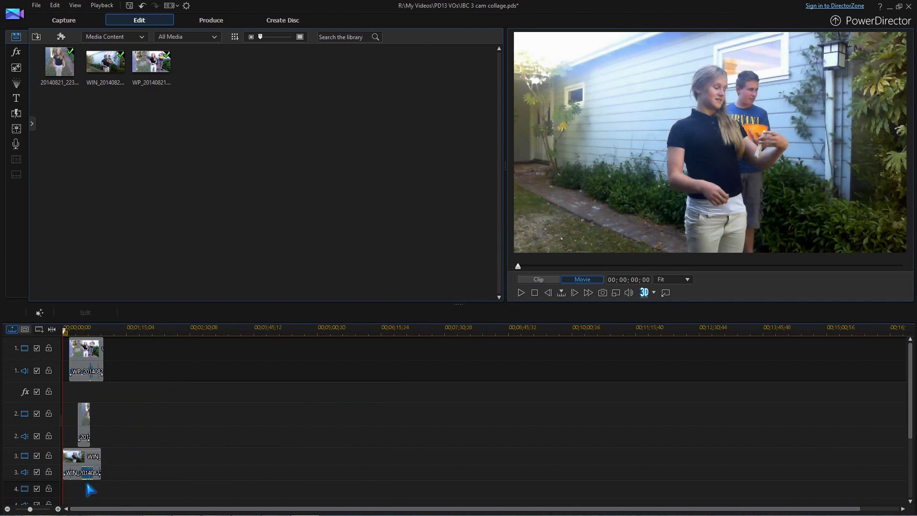
drag(90, 489, 95, 359)
right_click(95, 359)
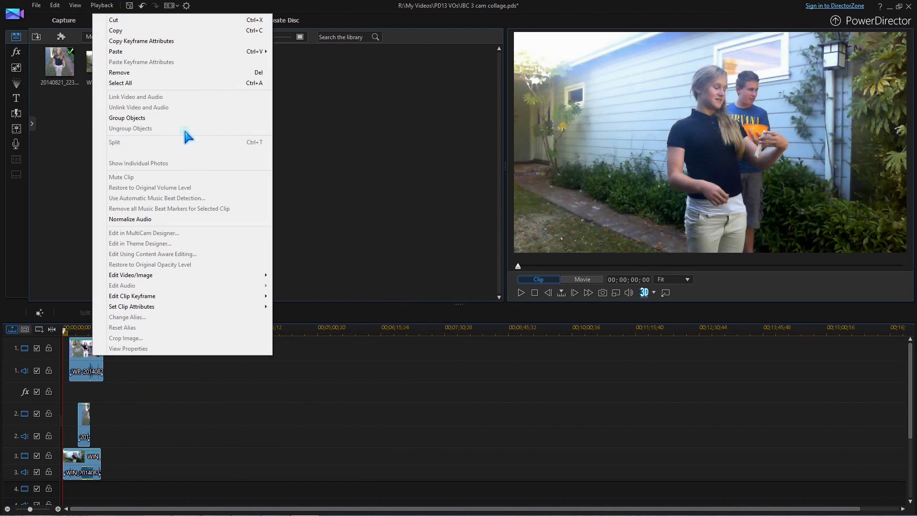
click(189, 30)
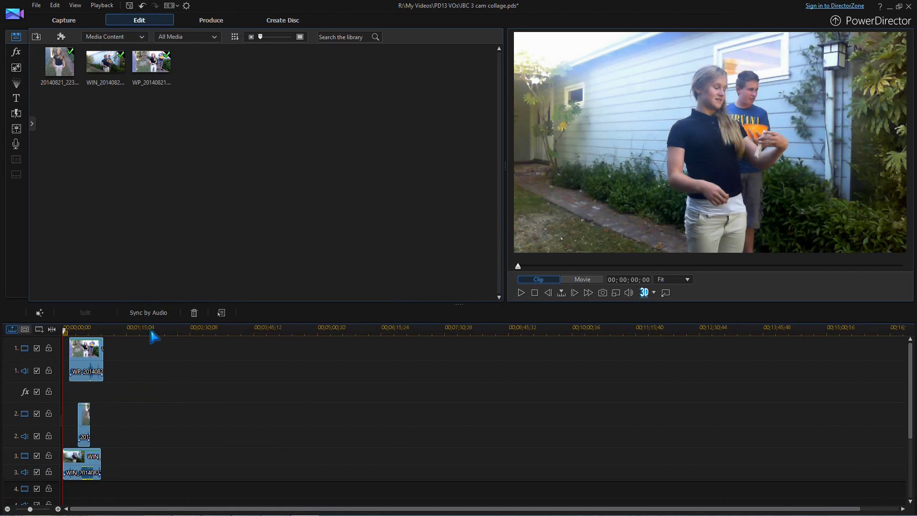
- Paste a copy of the synced clips and move it to start near 00:02:23
right_click(151, 354)
click(160, 355)
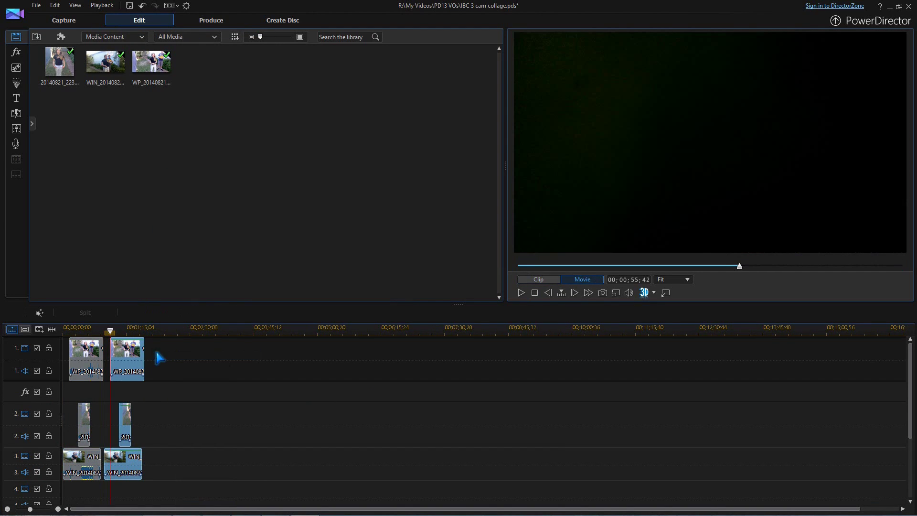
drag(129, 353, 204, 356)
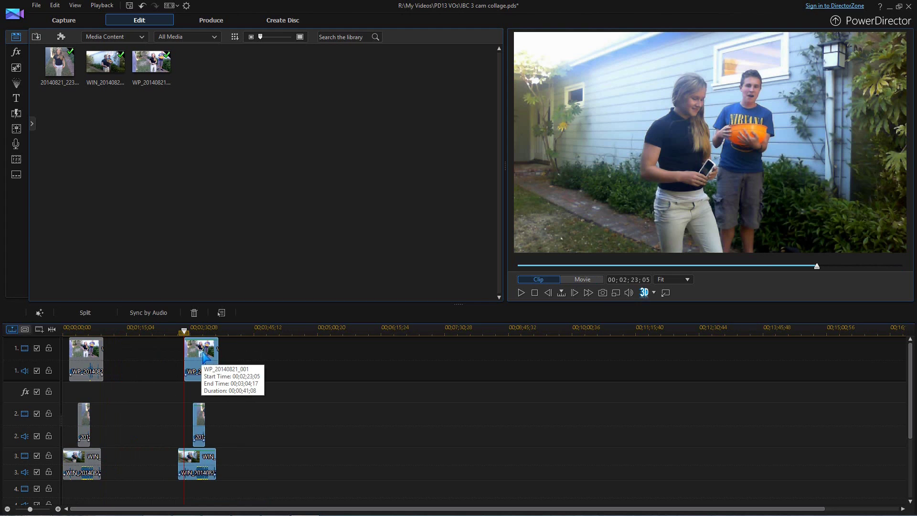
click(250, 350)
- Paste a second copy of the synced clips and place it after the first
click(243, 331)
right_click(241, 352)
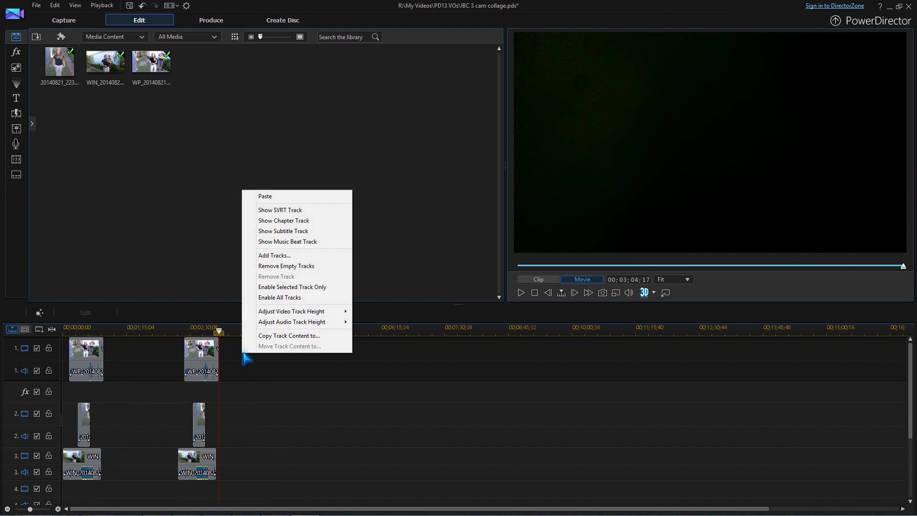
click(298, 196)
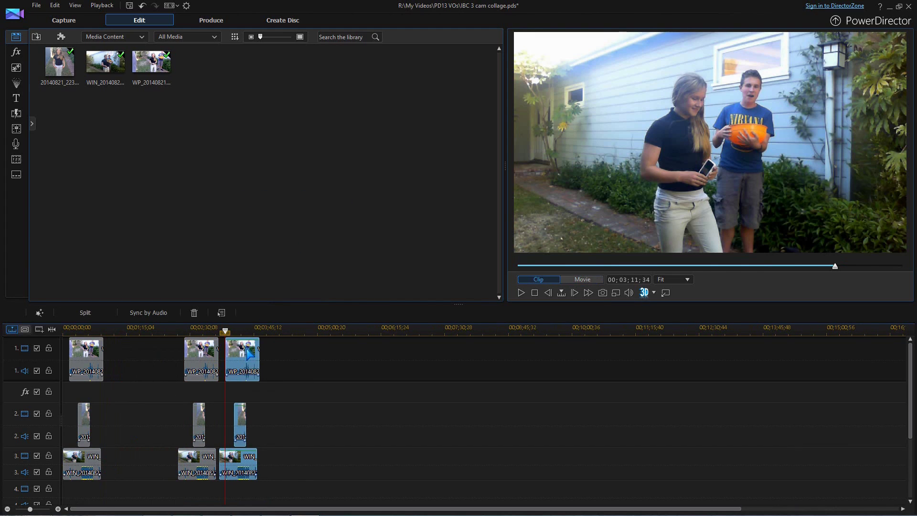
drag(251, 355, 337, 357)
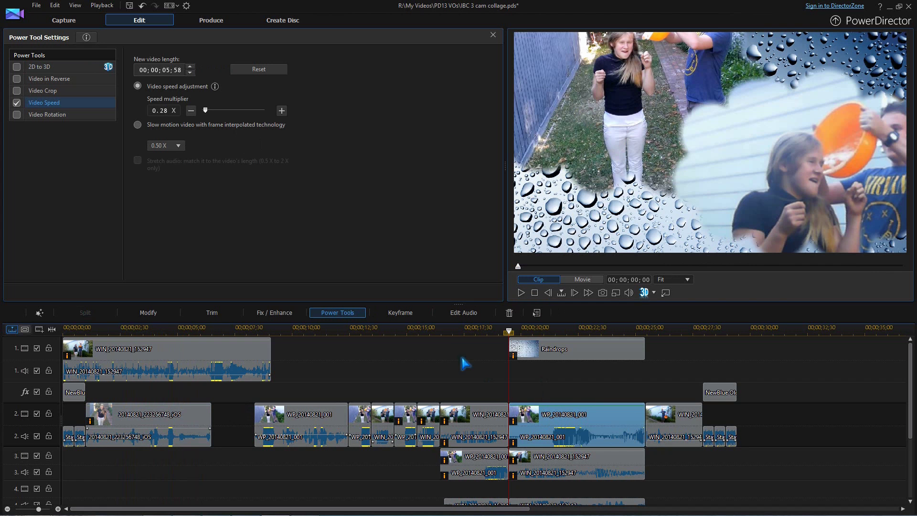
- In PiP Designer, flip WP_20140821_001 left to right, shift it down-left, and save
click(149, 313)
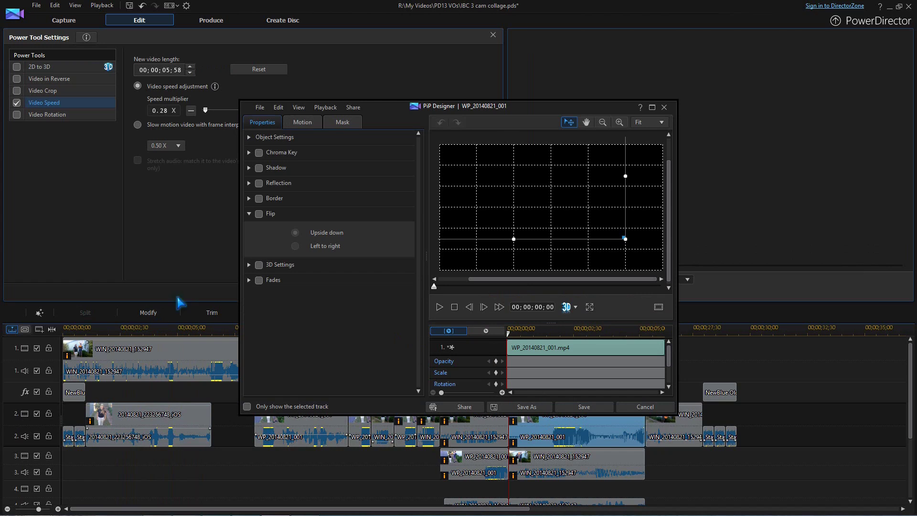
click(259, 214)
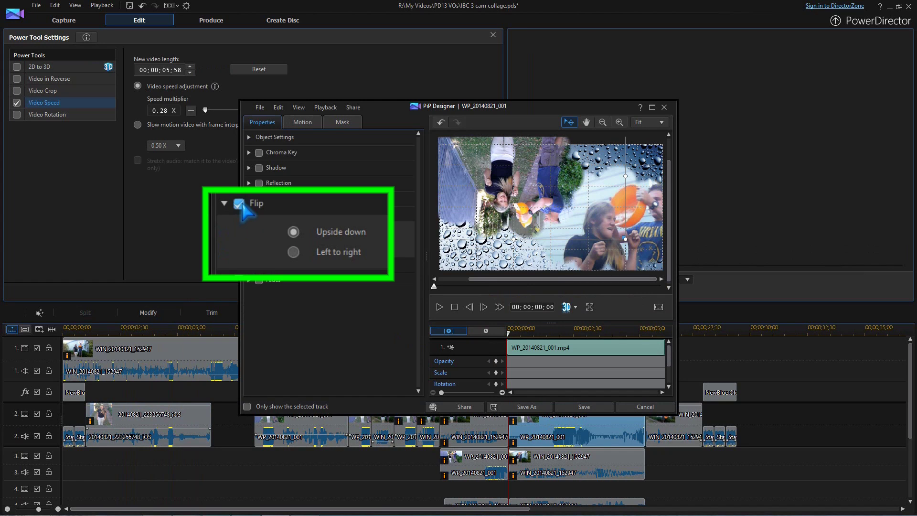
click(295, 245)
drag(536, 193, 534, 205)
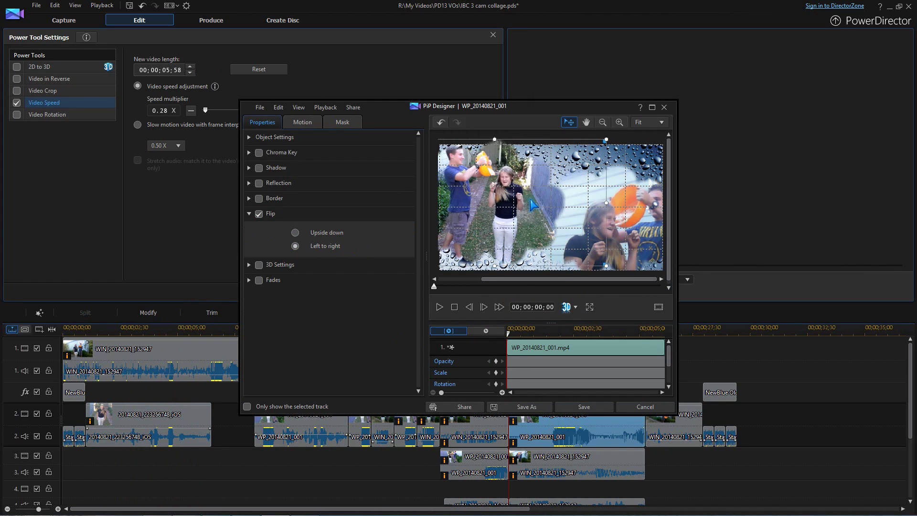
click(579, 407)
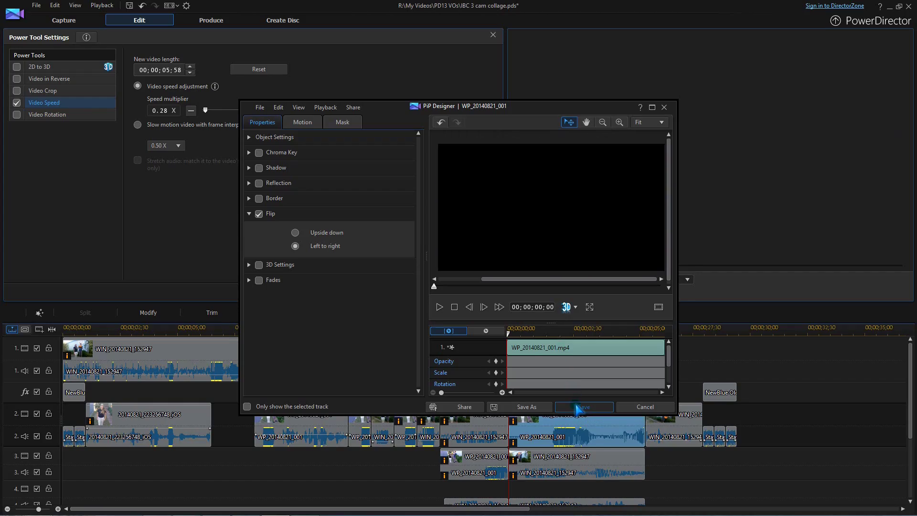